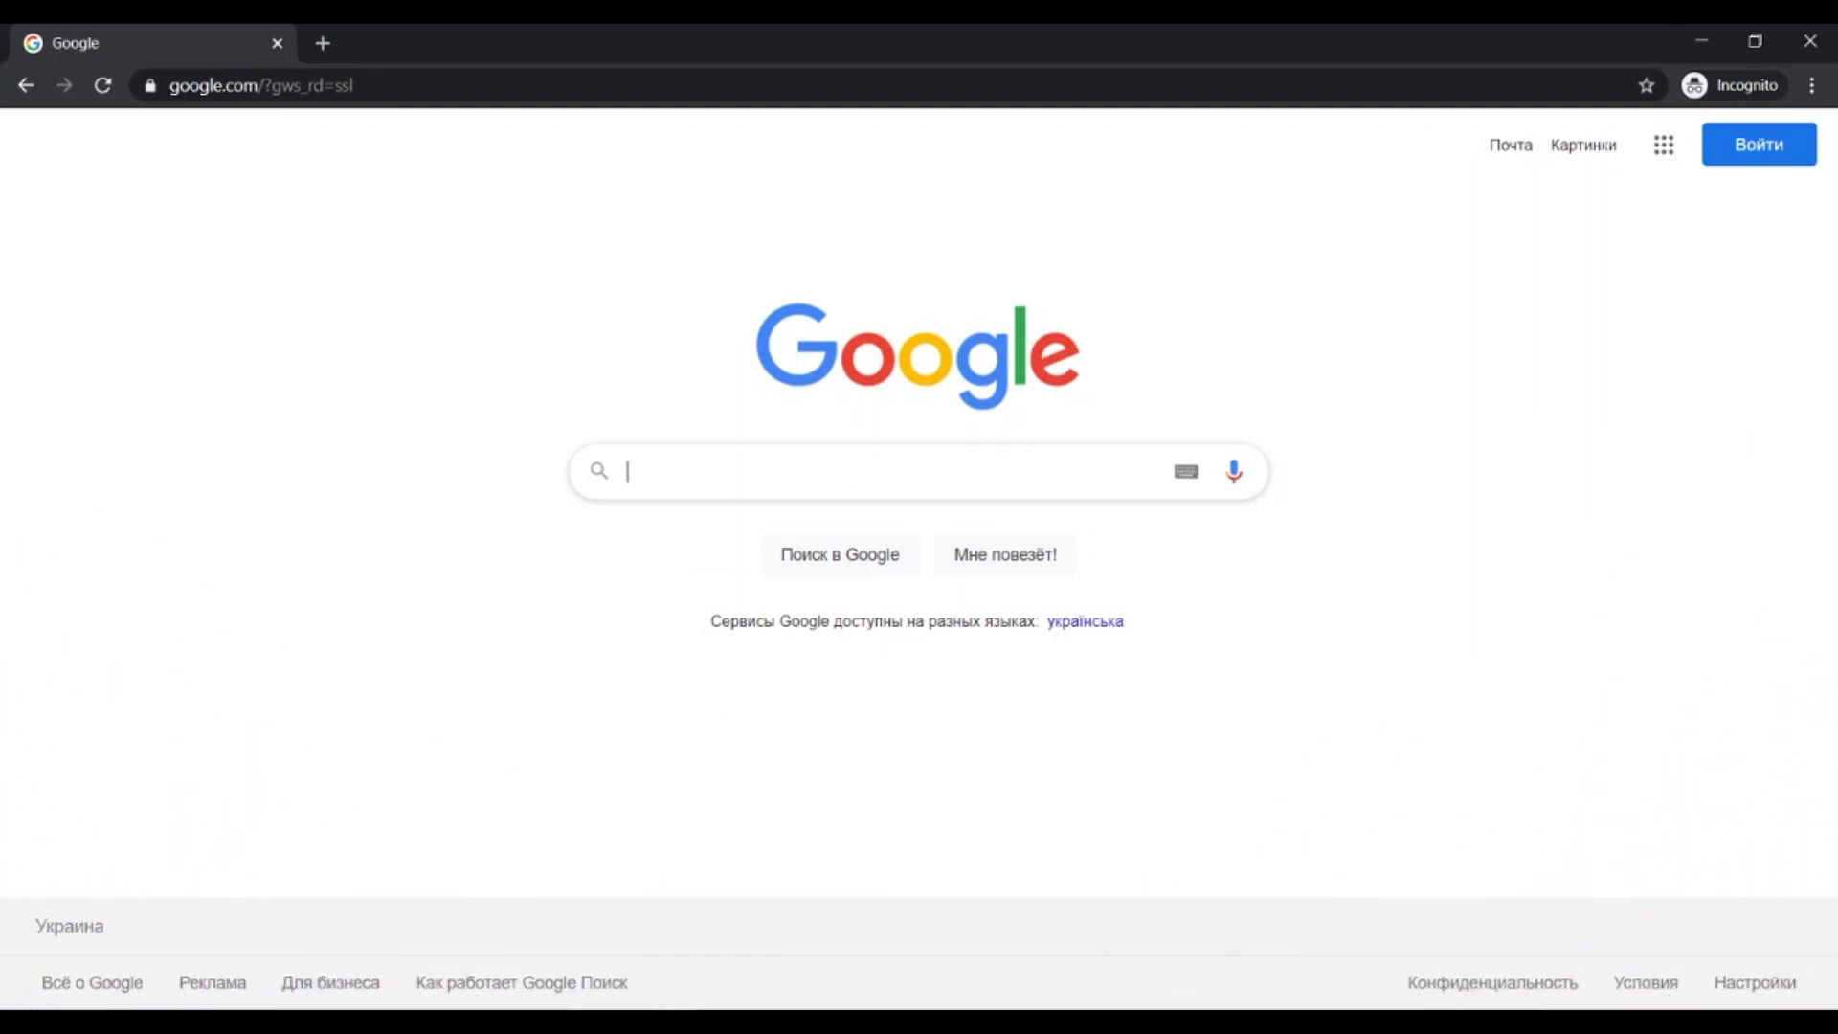
Search the web for visual studio community edition and open the Visual Studio Community page.
text(visual)
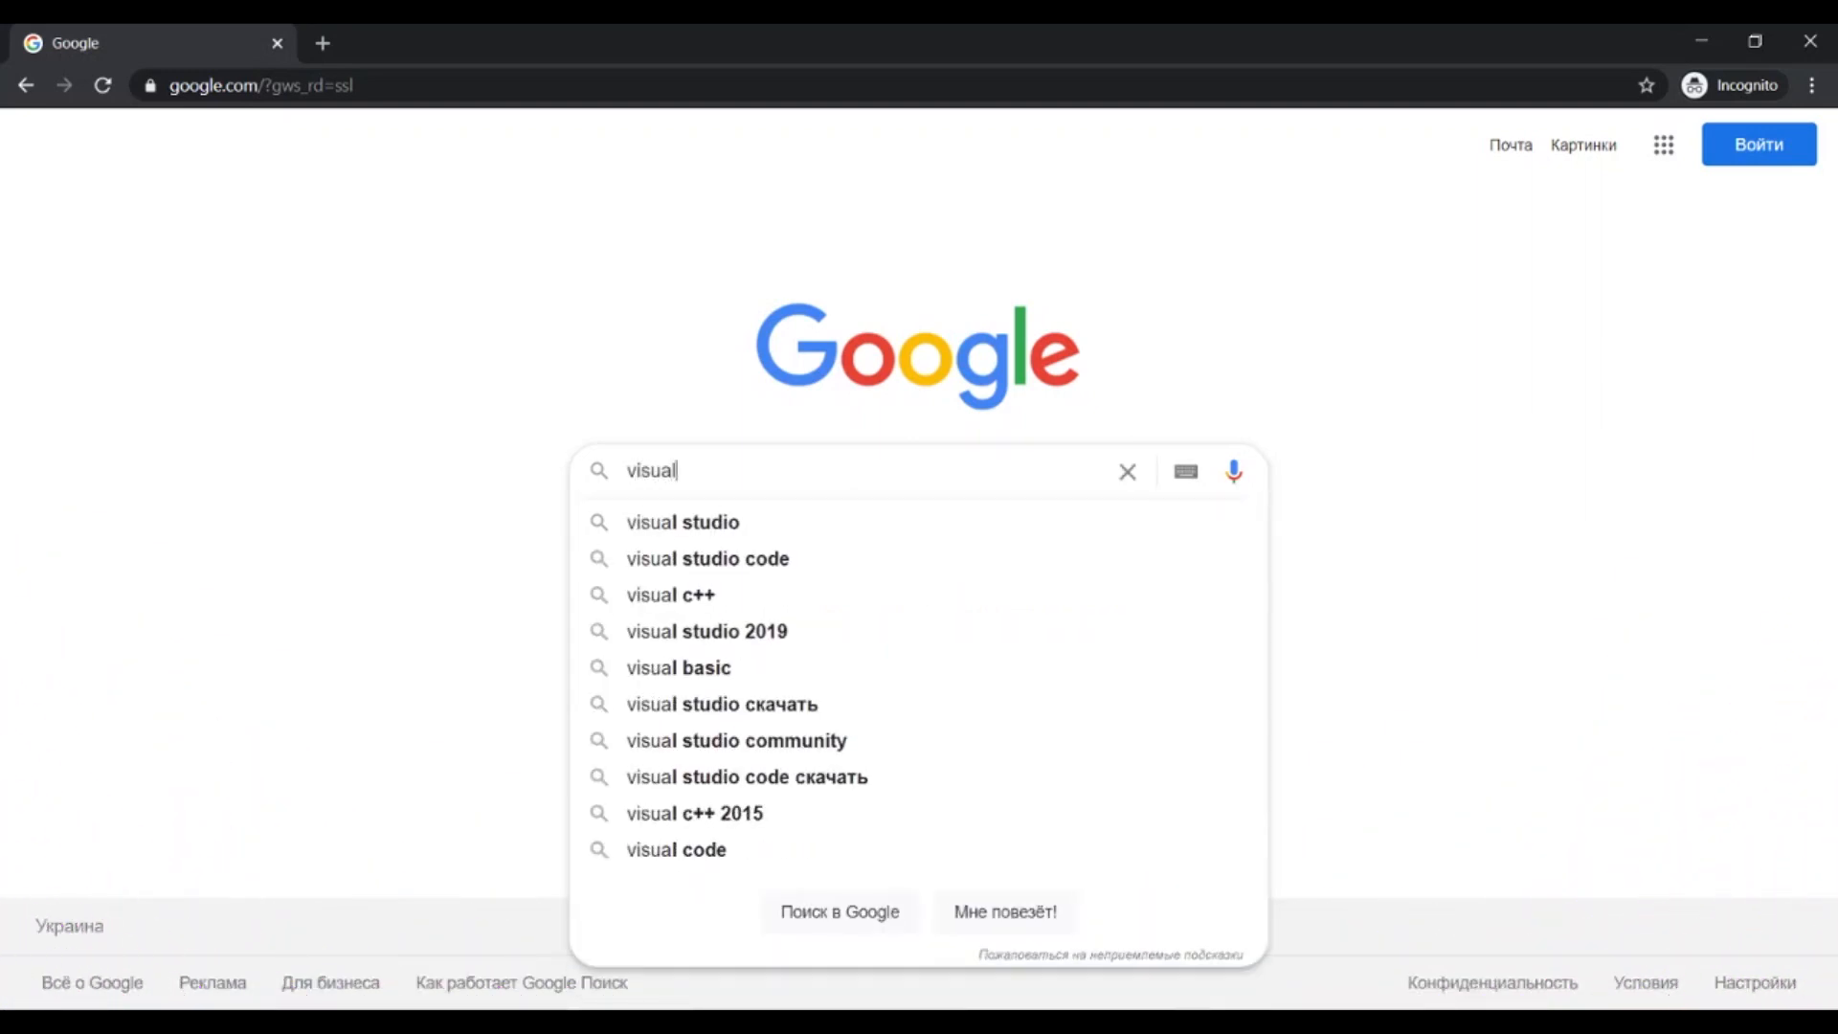
text( studio commun)
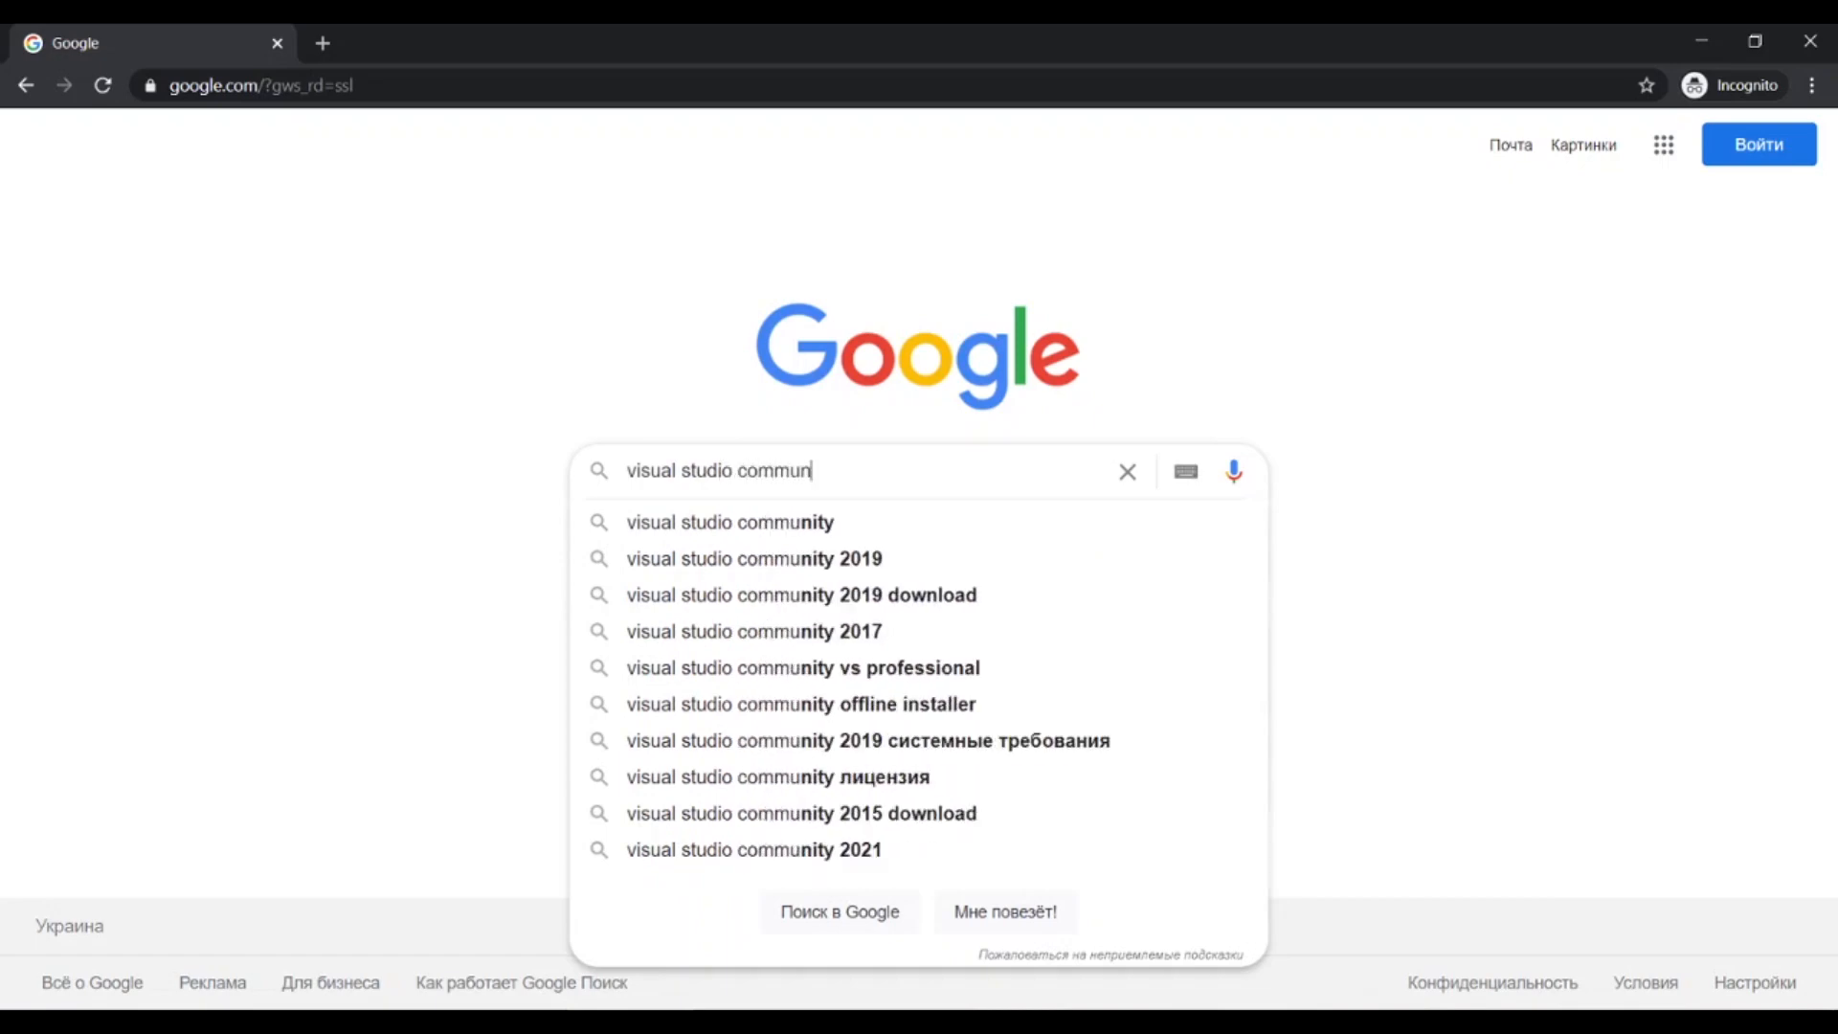
text(ity edition)
key(Return)
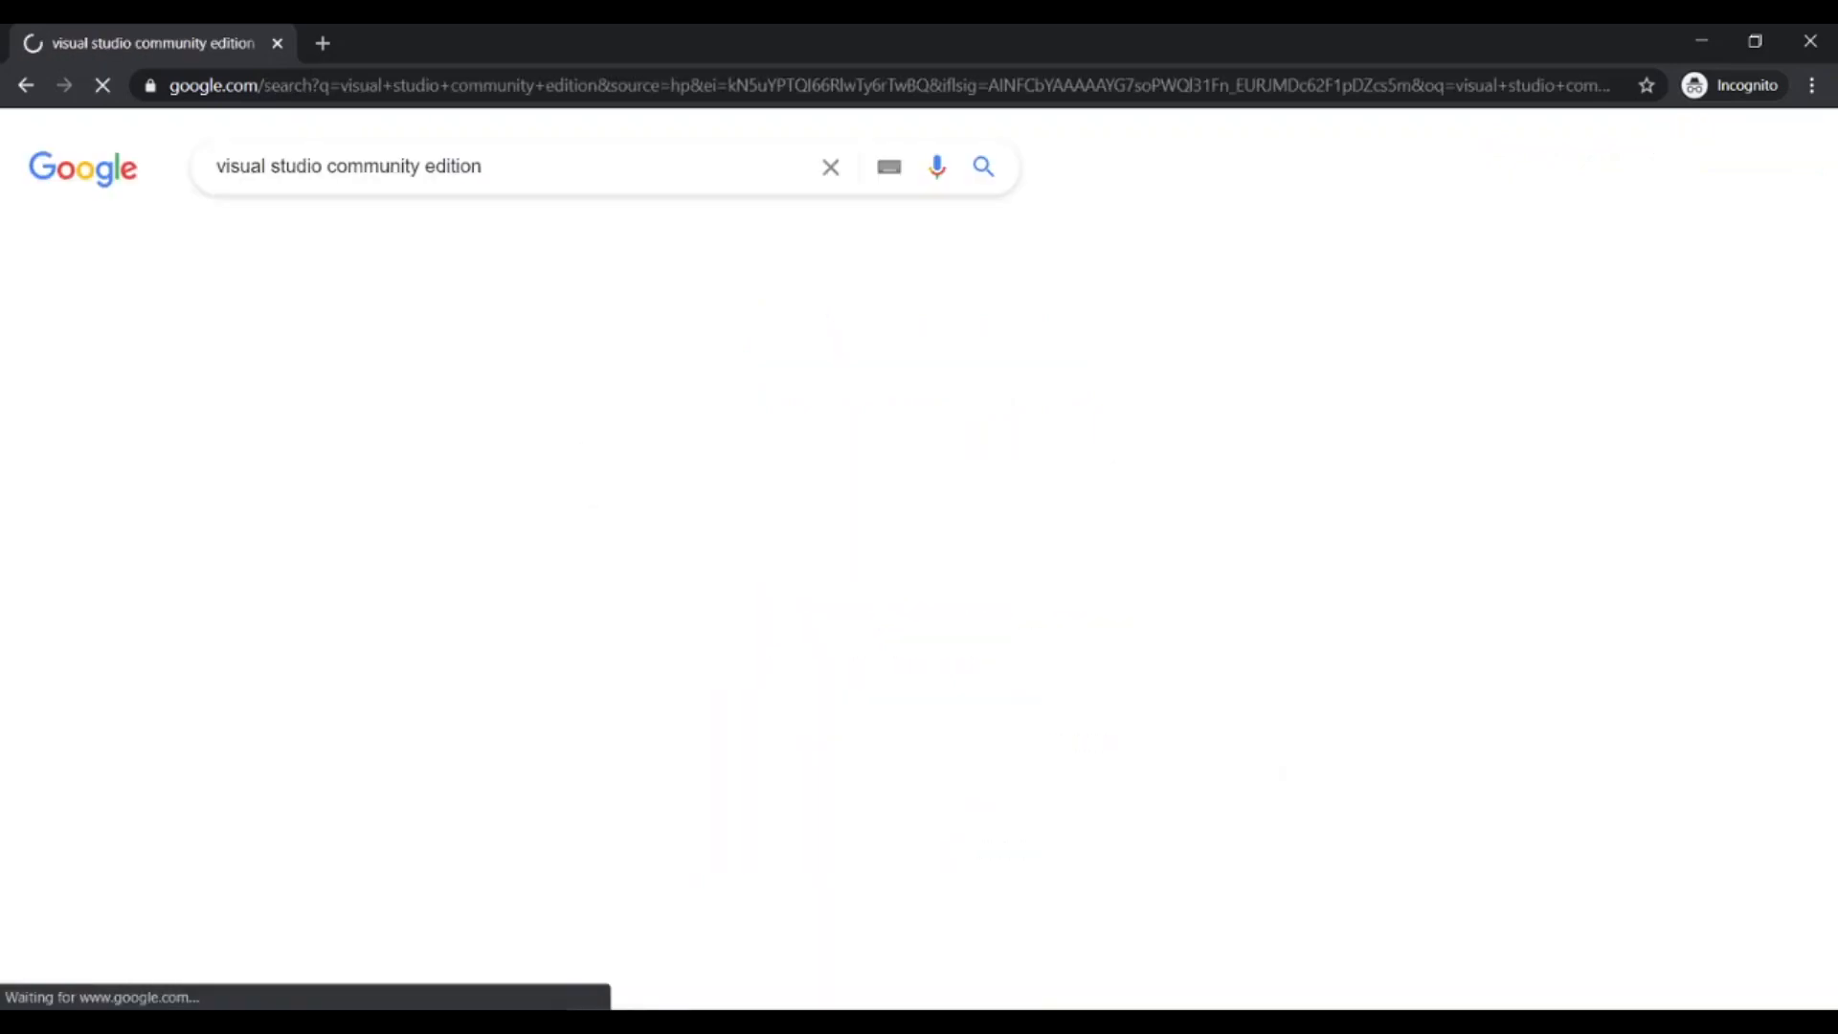
click(549, 372)
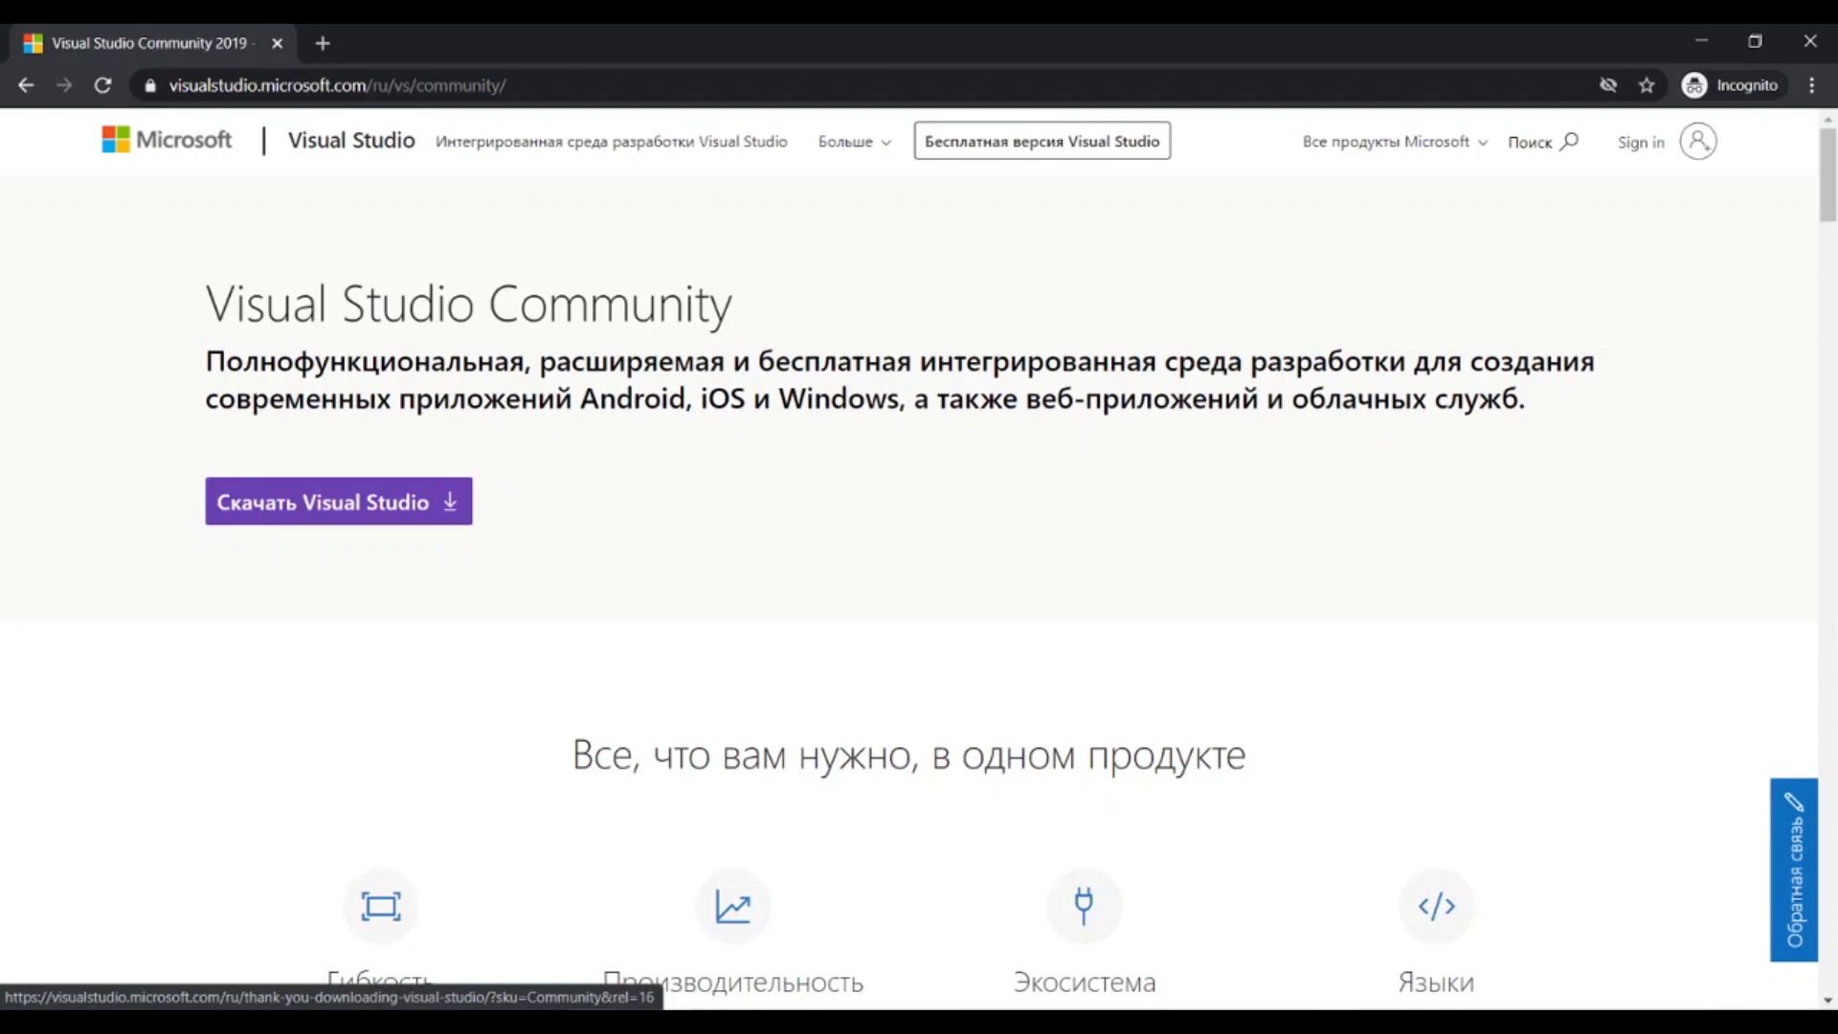
Download the Visual Studio Community installer, run it and continue past the setup prompt.
click(339, 501)
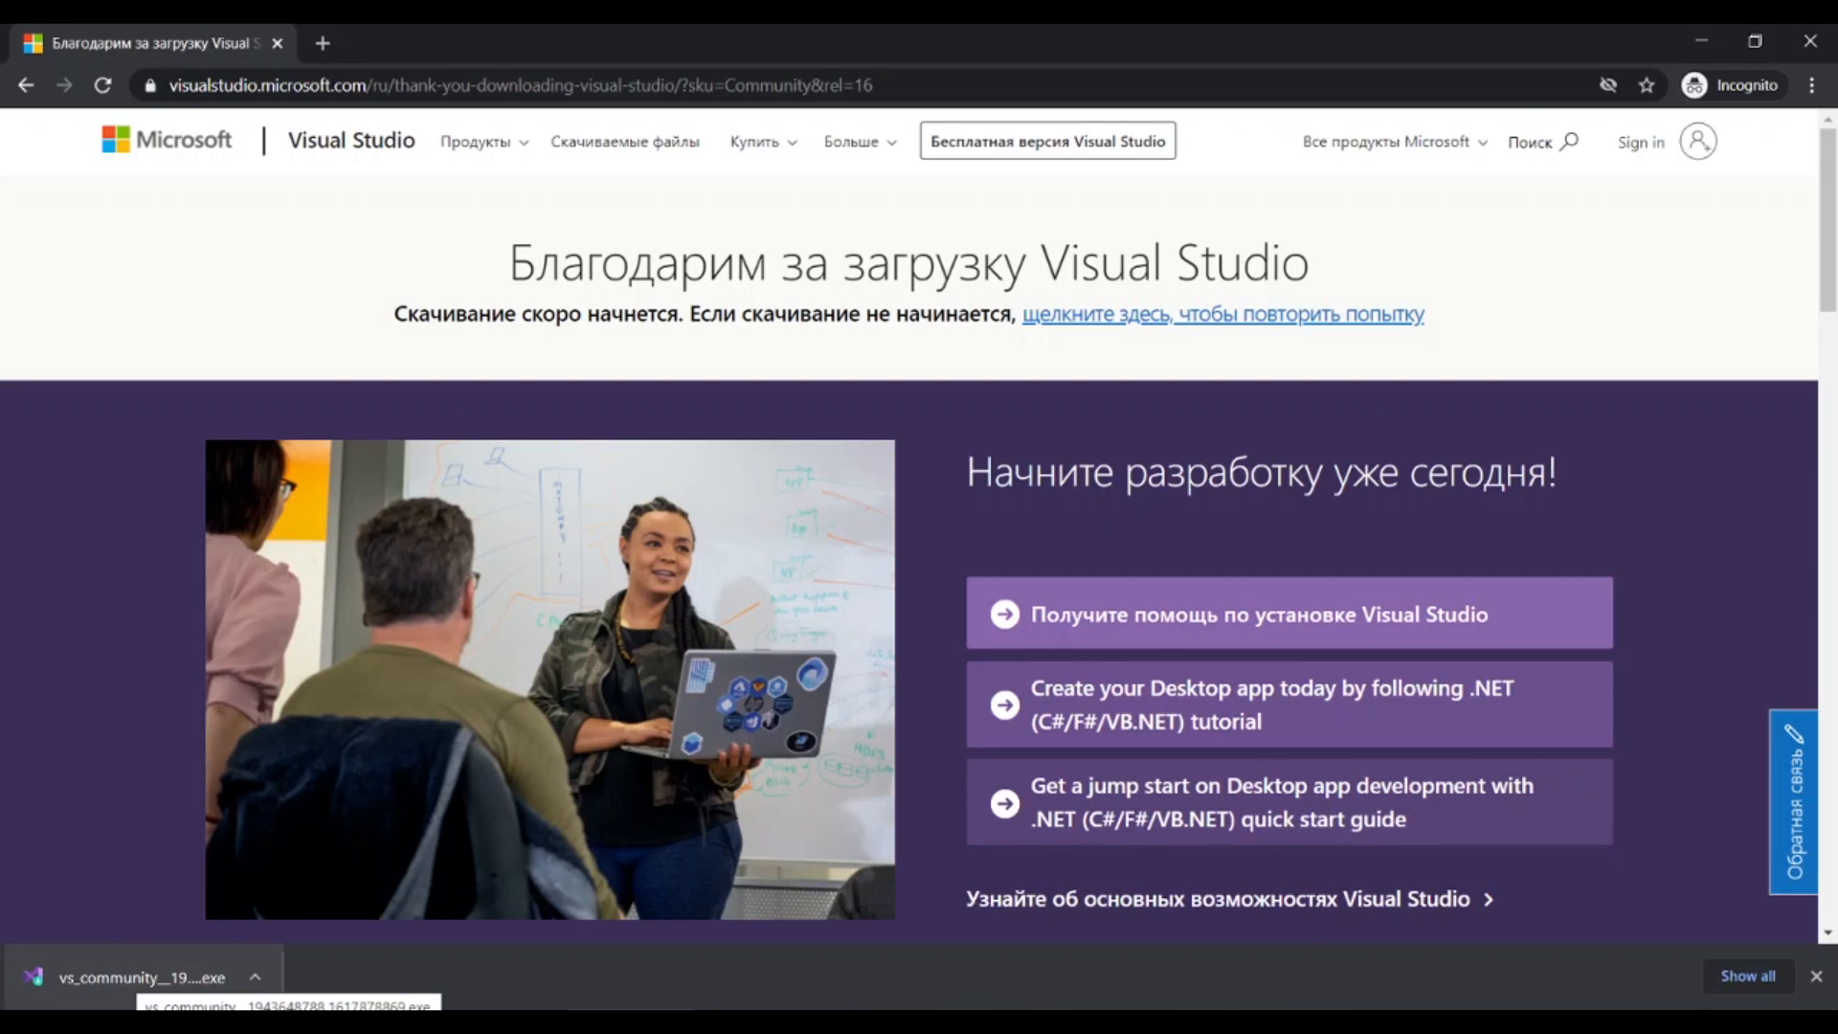
click(144, 976)
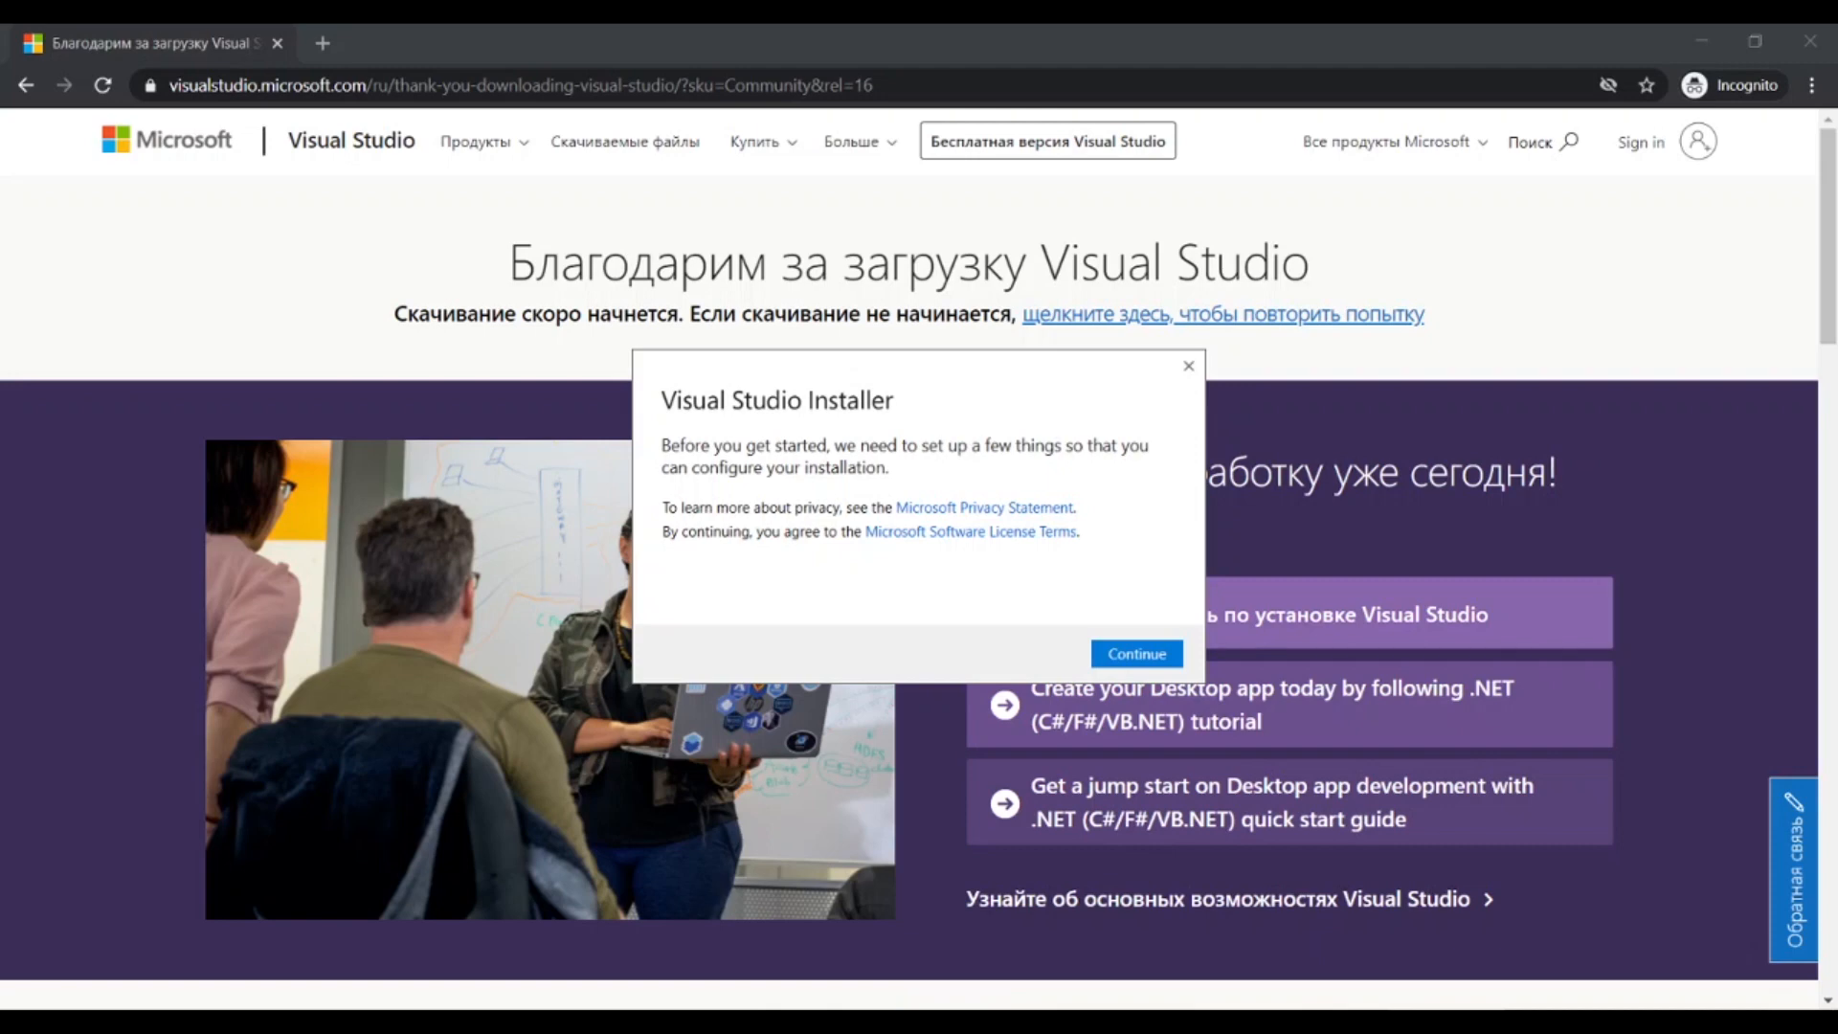
key(Return)
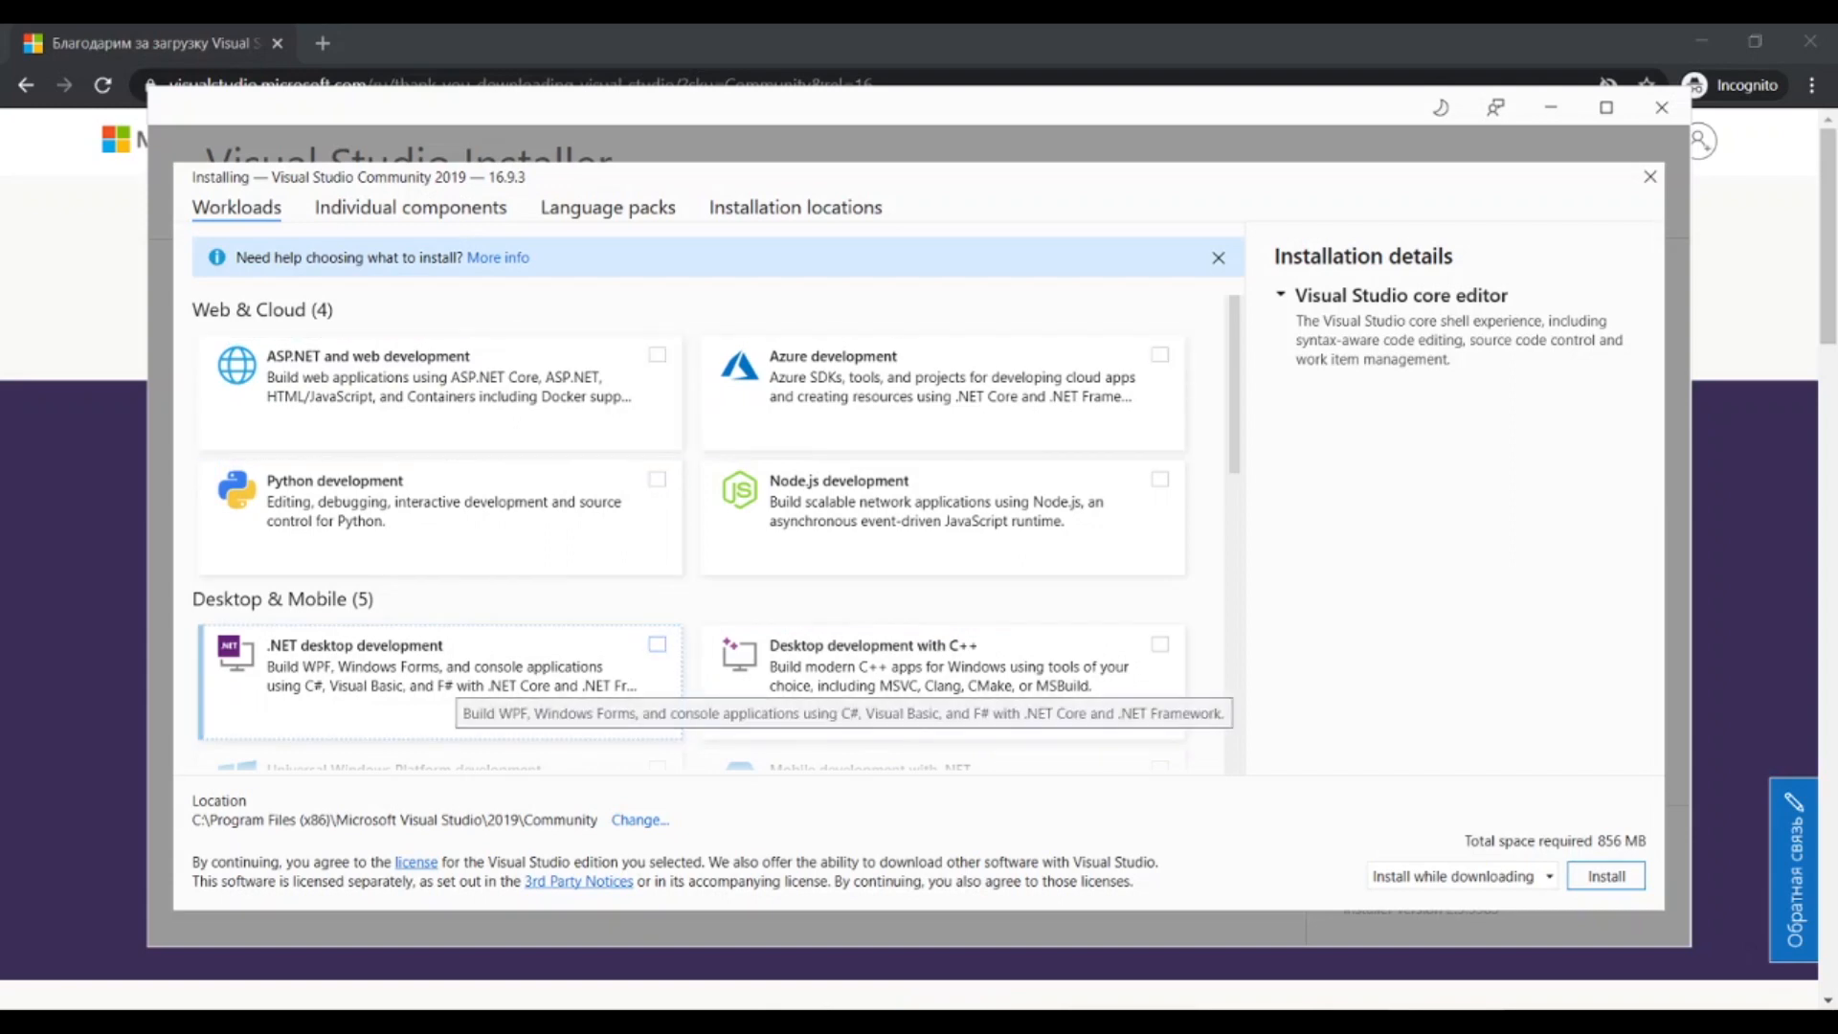
Select the .NET Core cross-platform development workload for installation.
scroll(943, 574, down, 9)
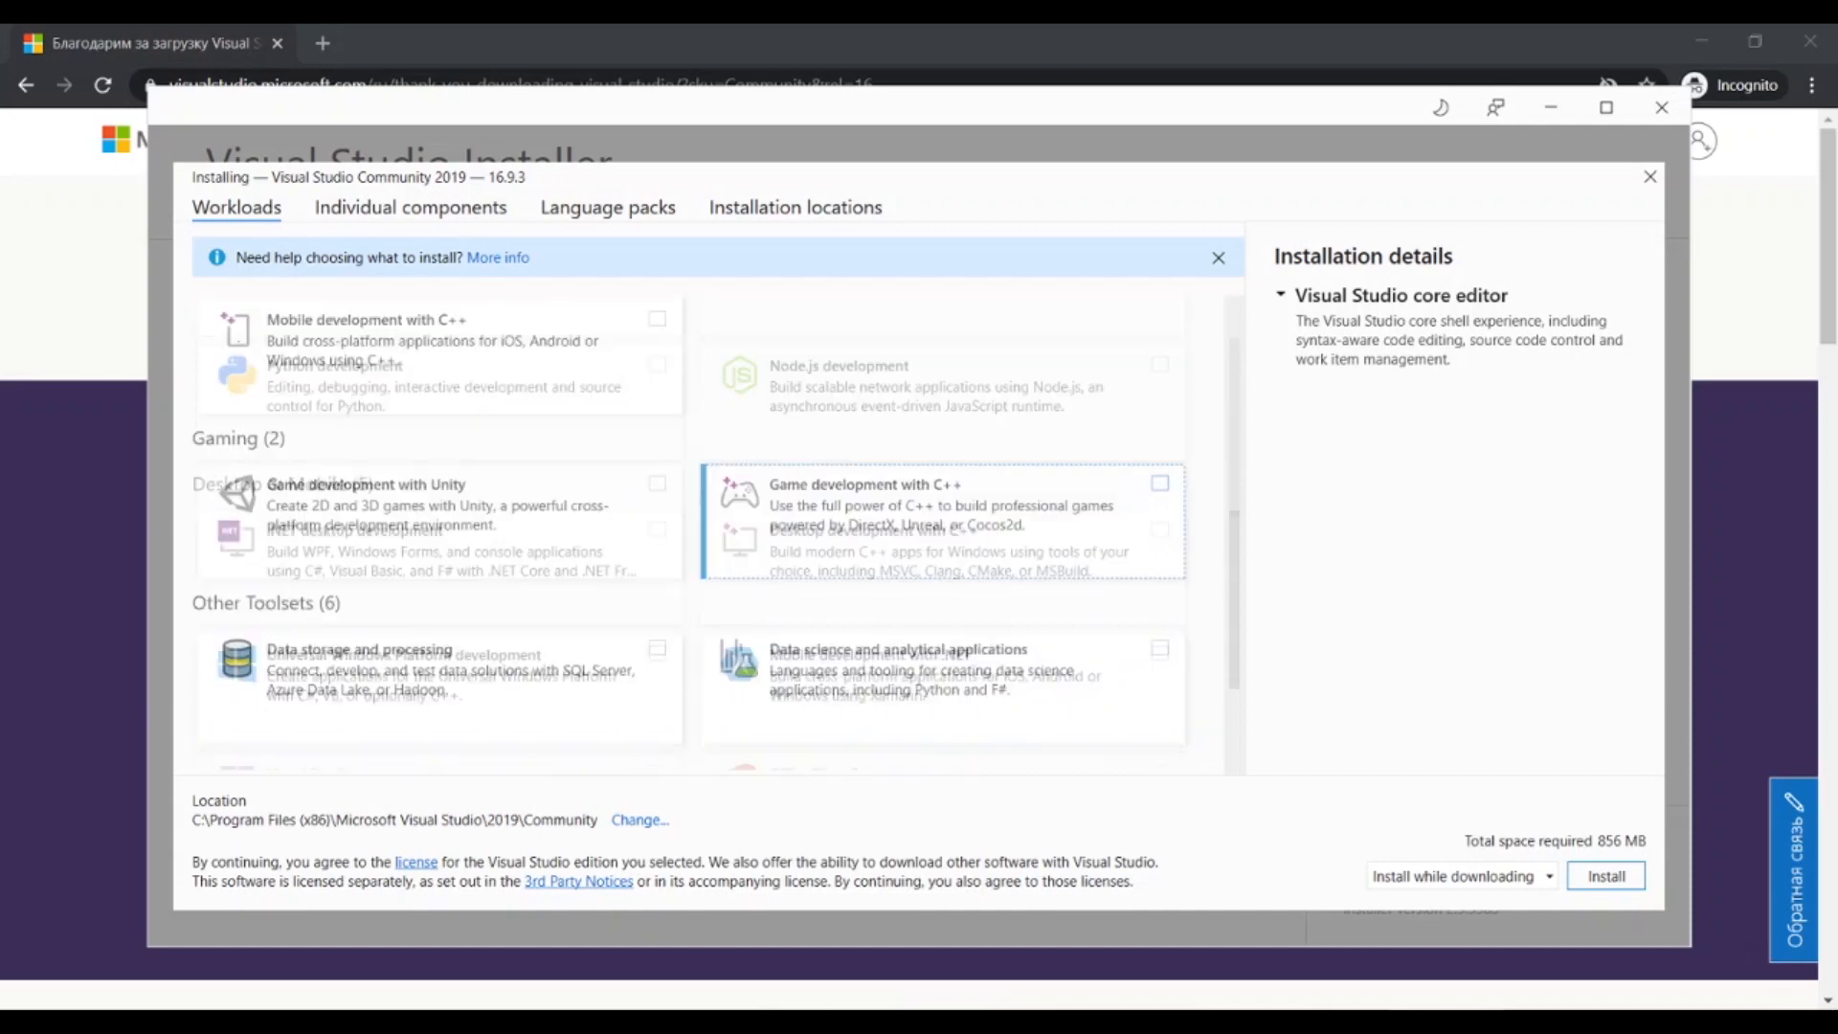
click(1159, 664)
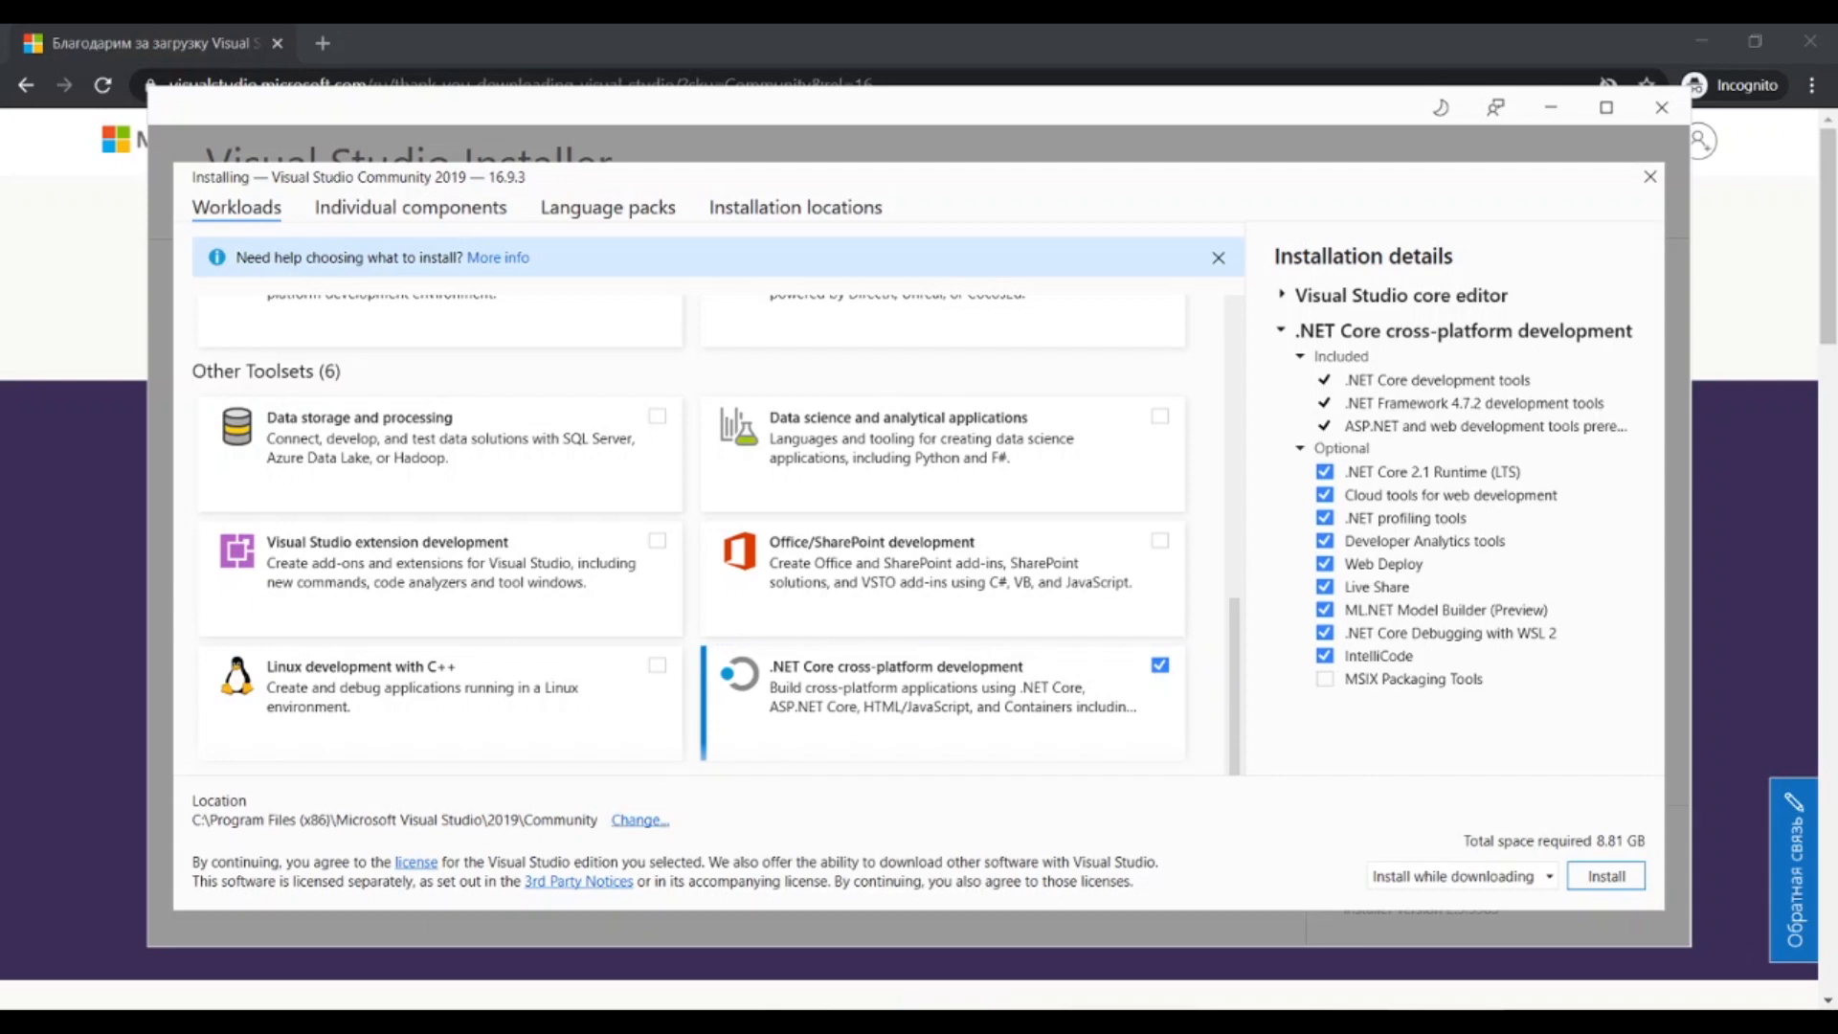
Review the installation locations and individual components, and start the installation.
click(640, 820)
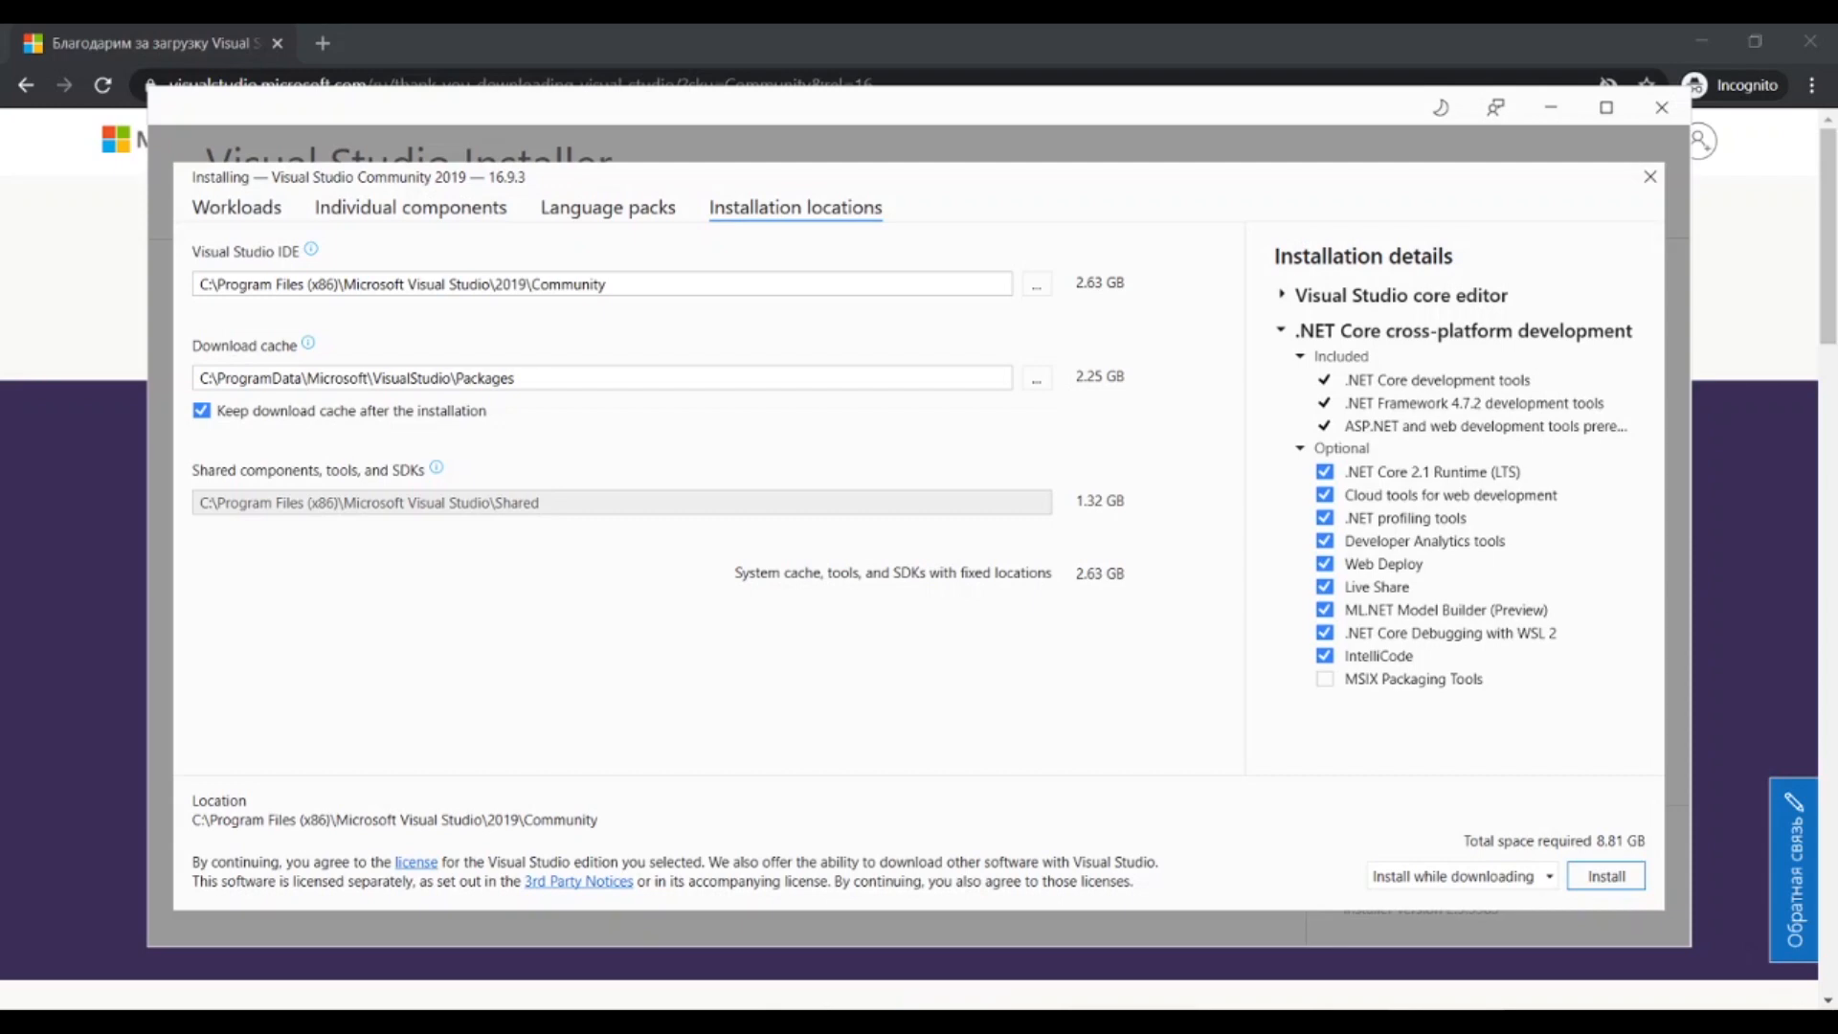
click(607, 285)
click(516, 378)
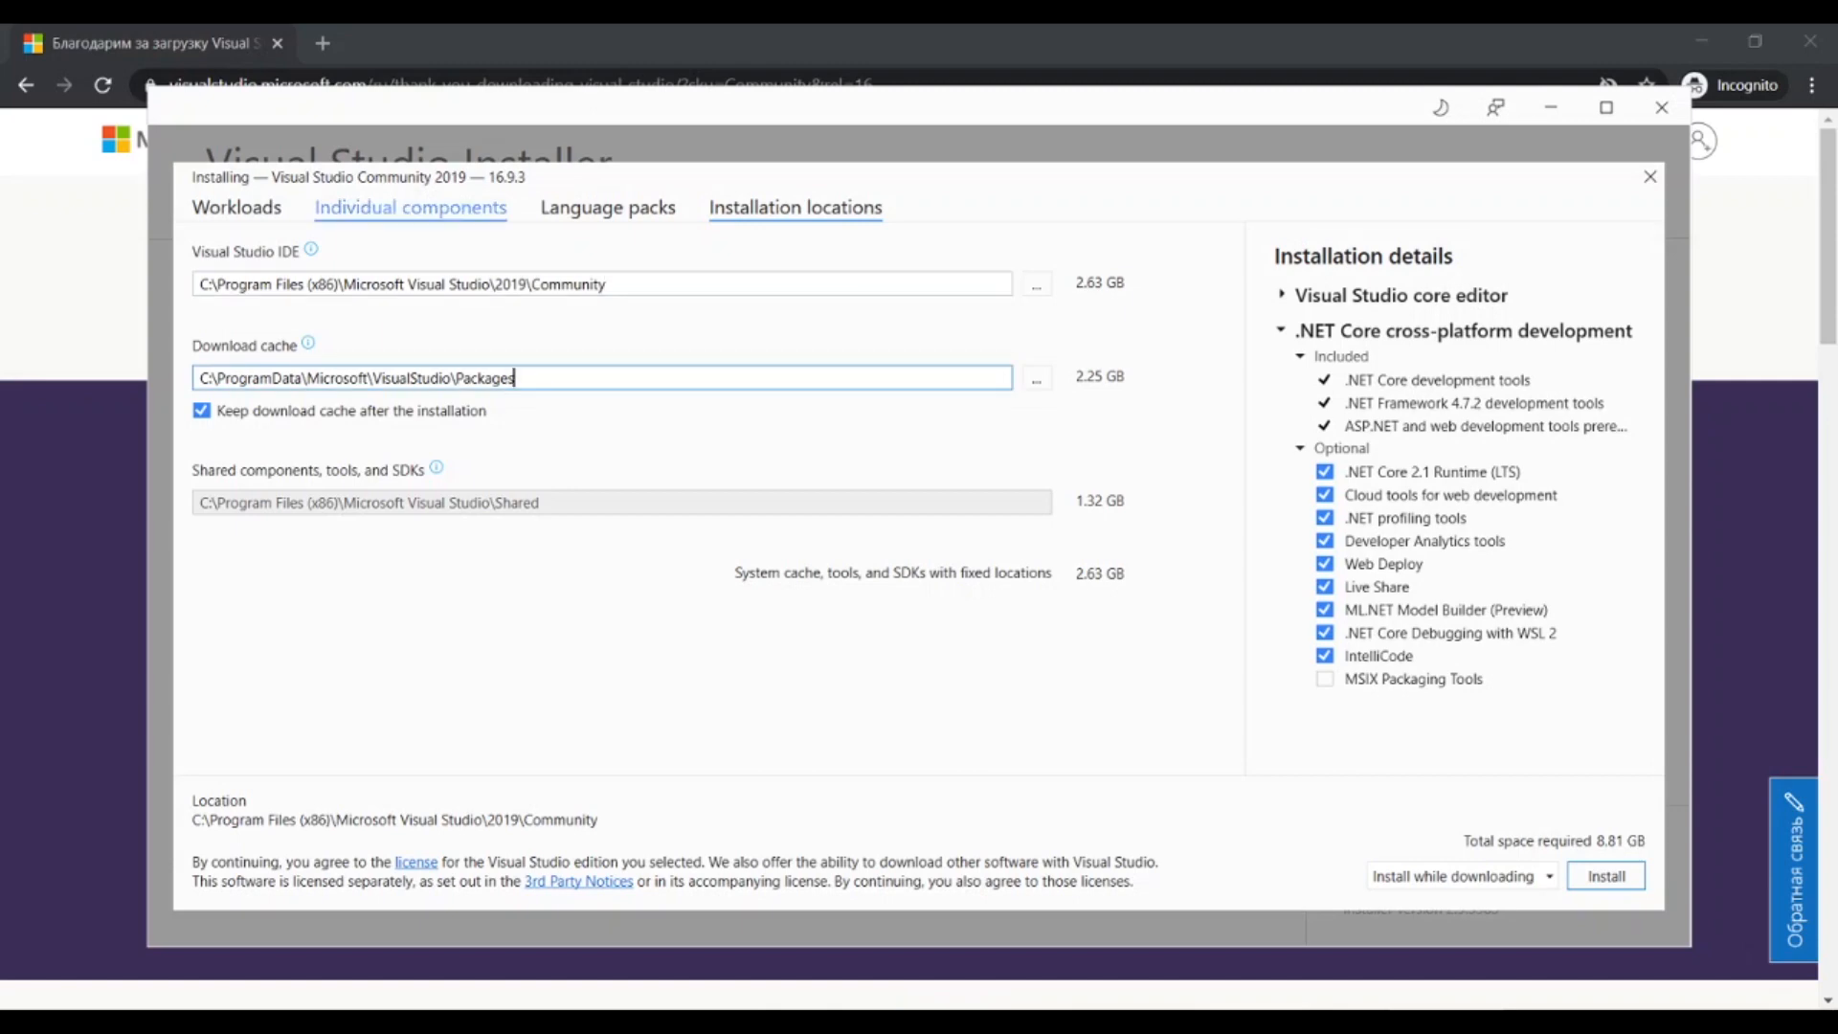
click(411, 207)
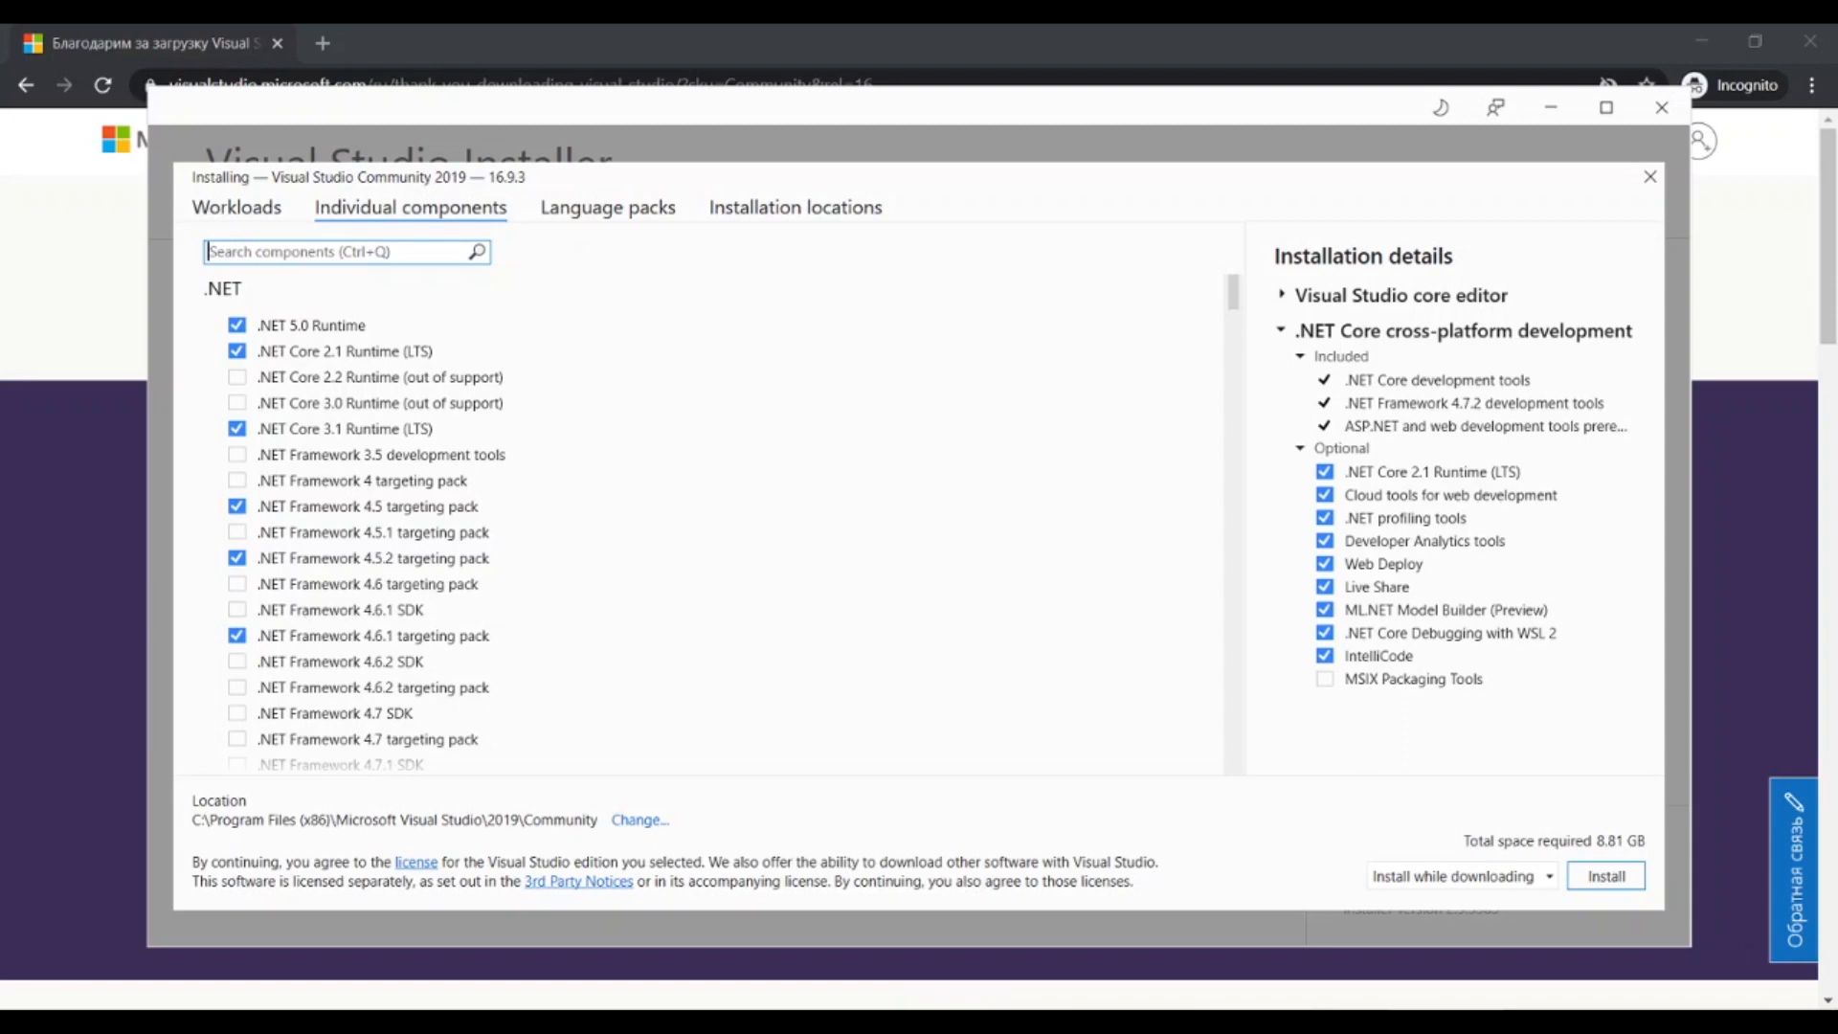
click(1606, 875)
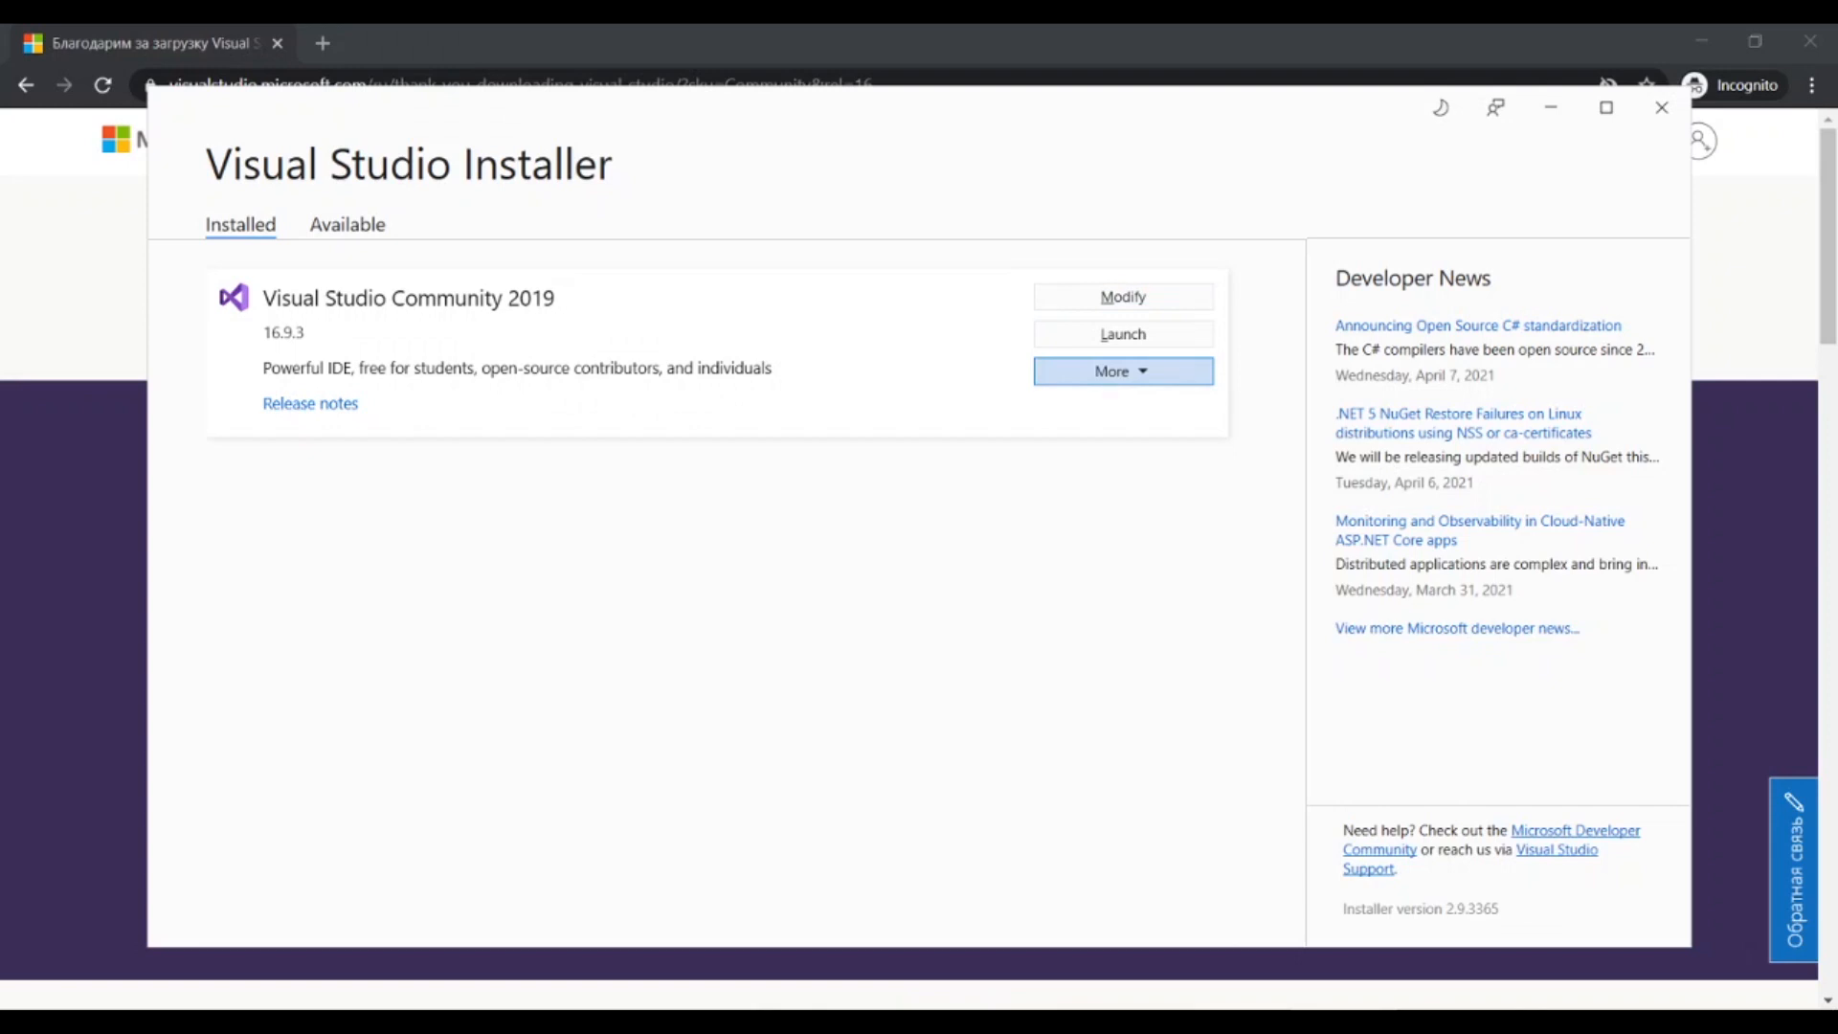
click(1201, 376)
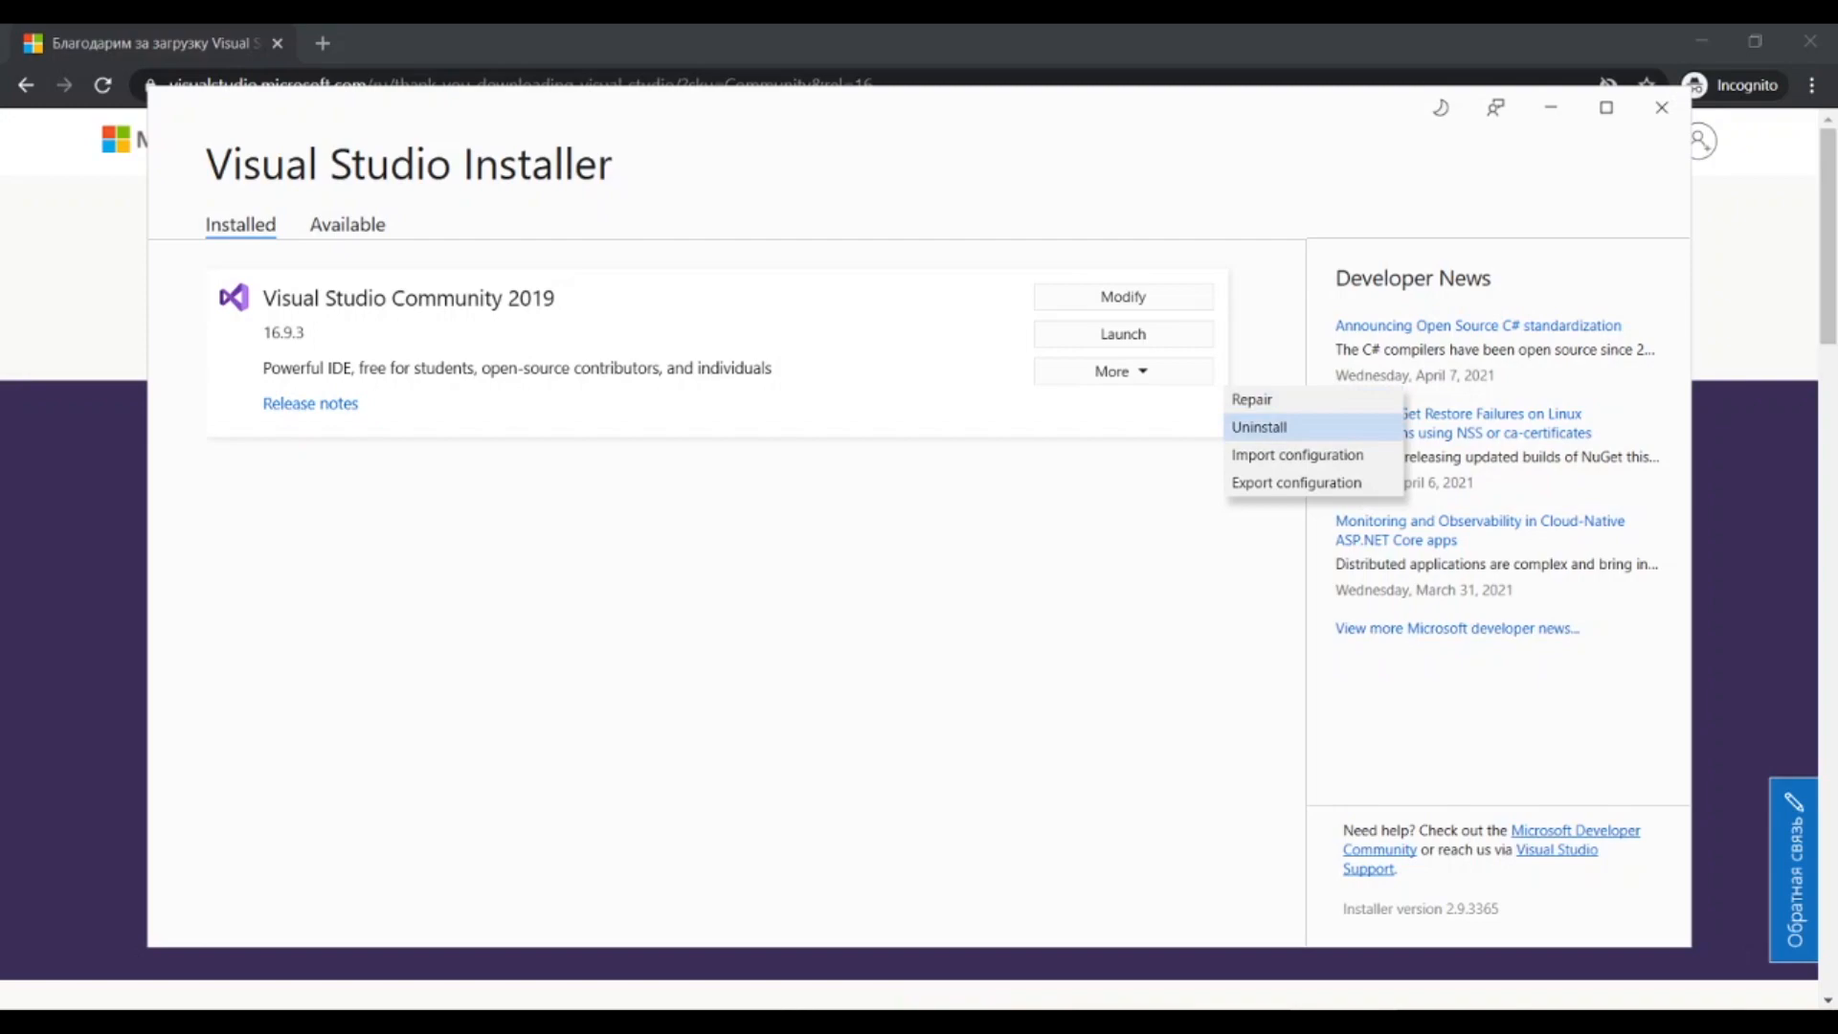
key(Escape)
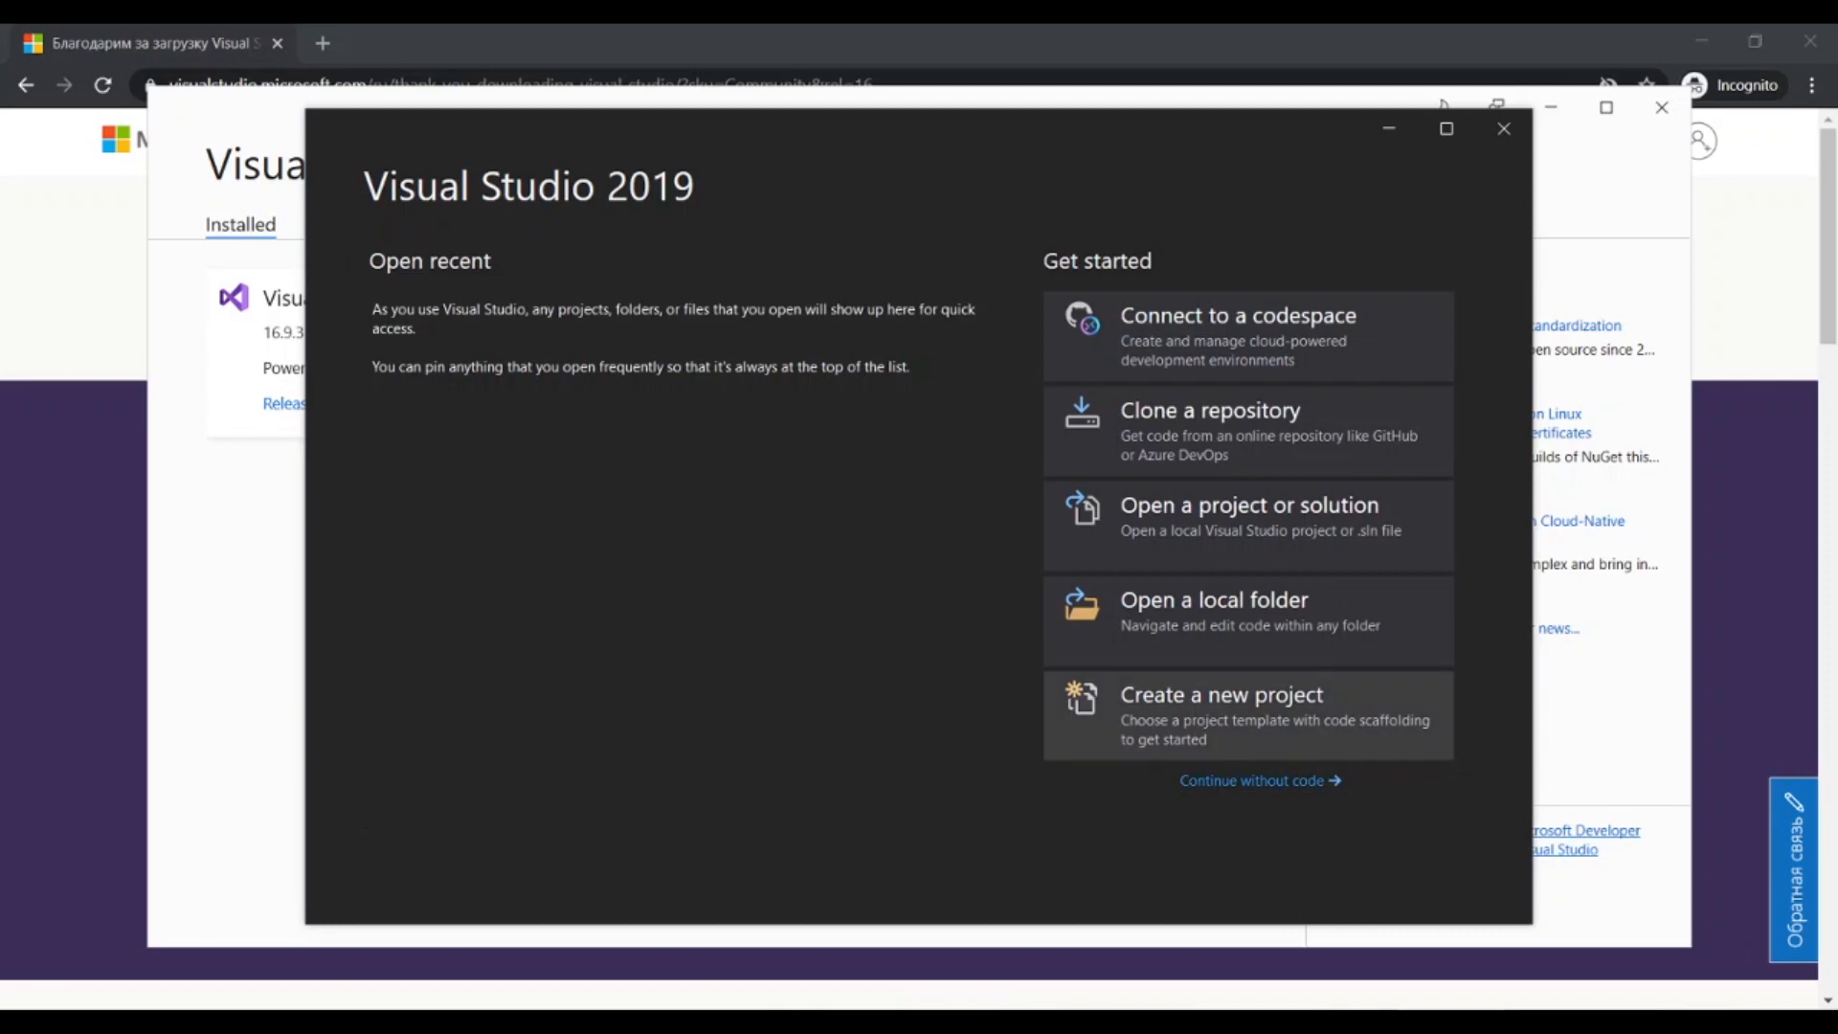
Start a new project from the C# Console Application template.
click(1247, 715)
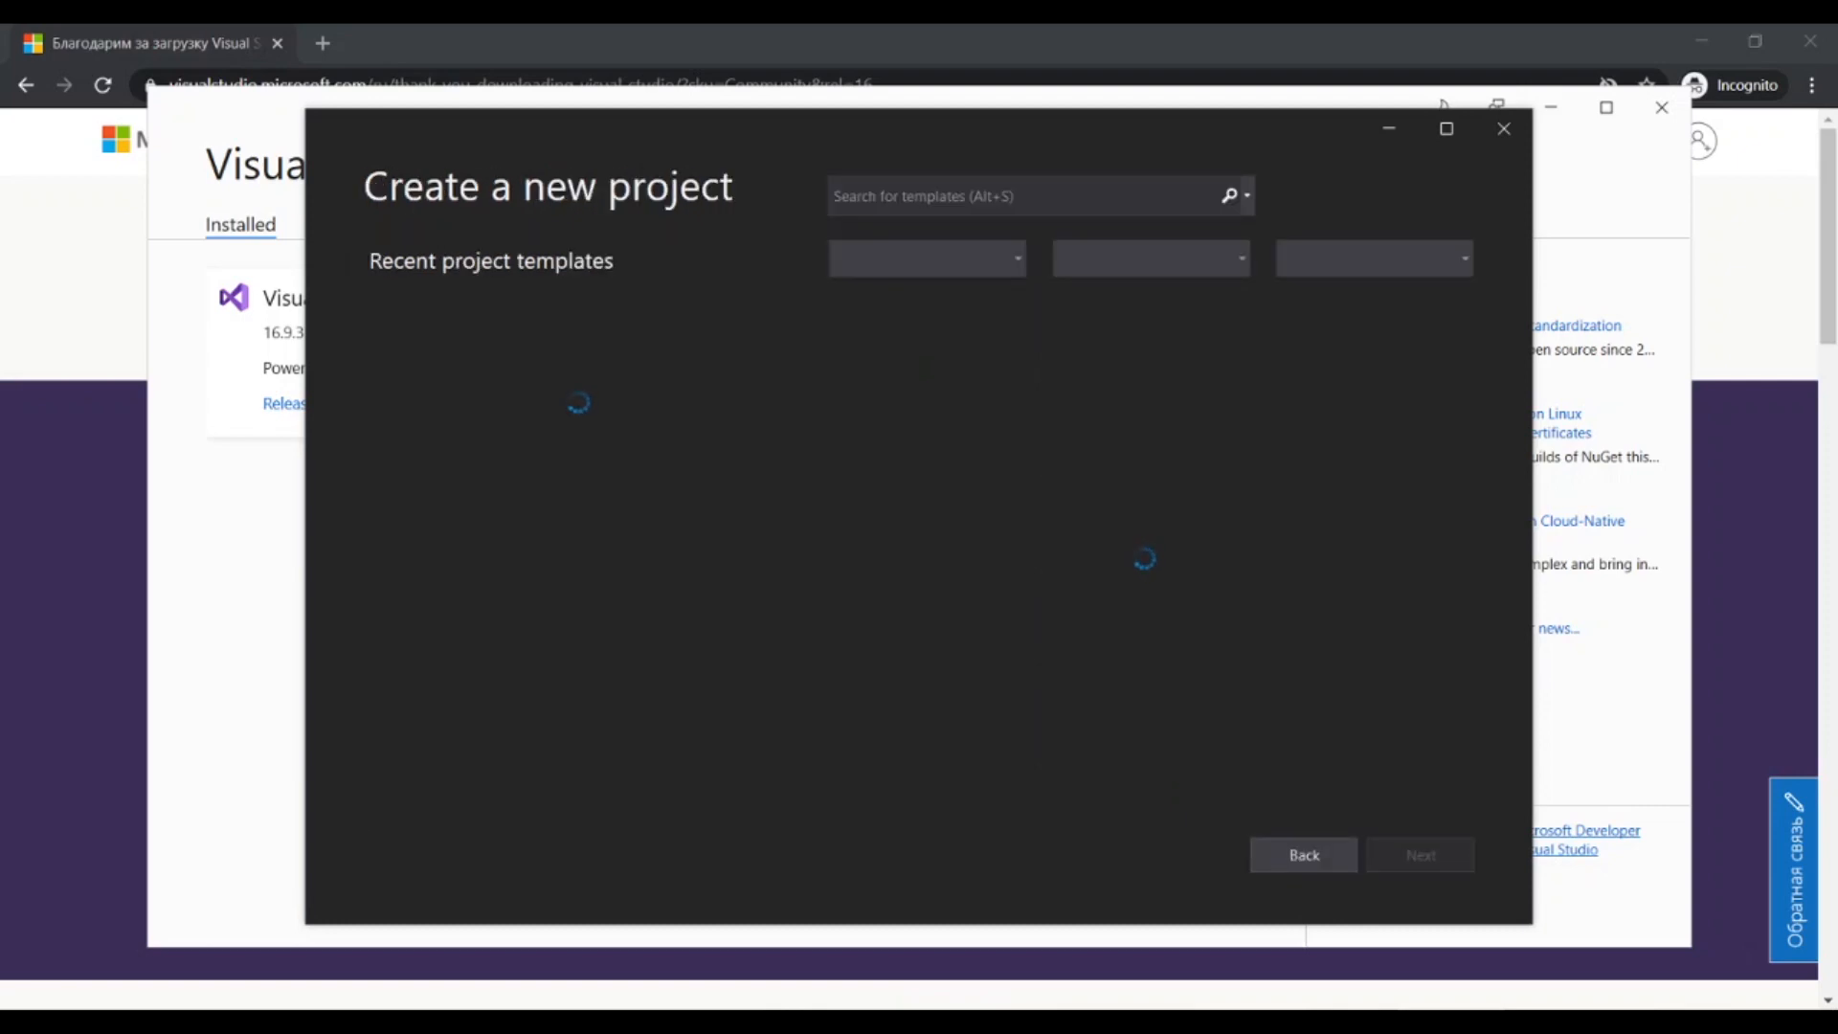
click(1135, 357)
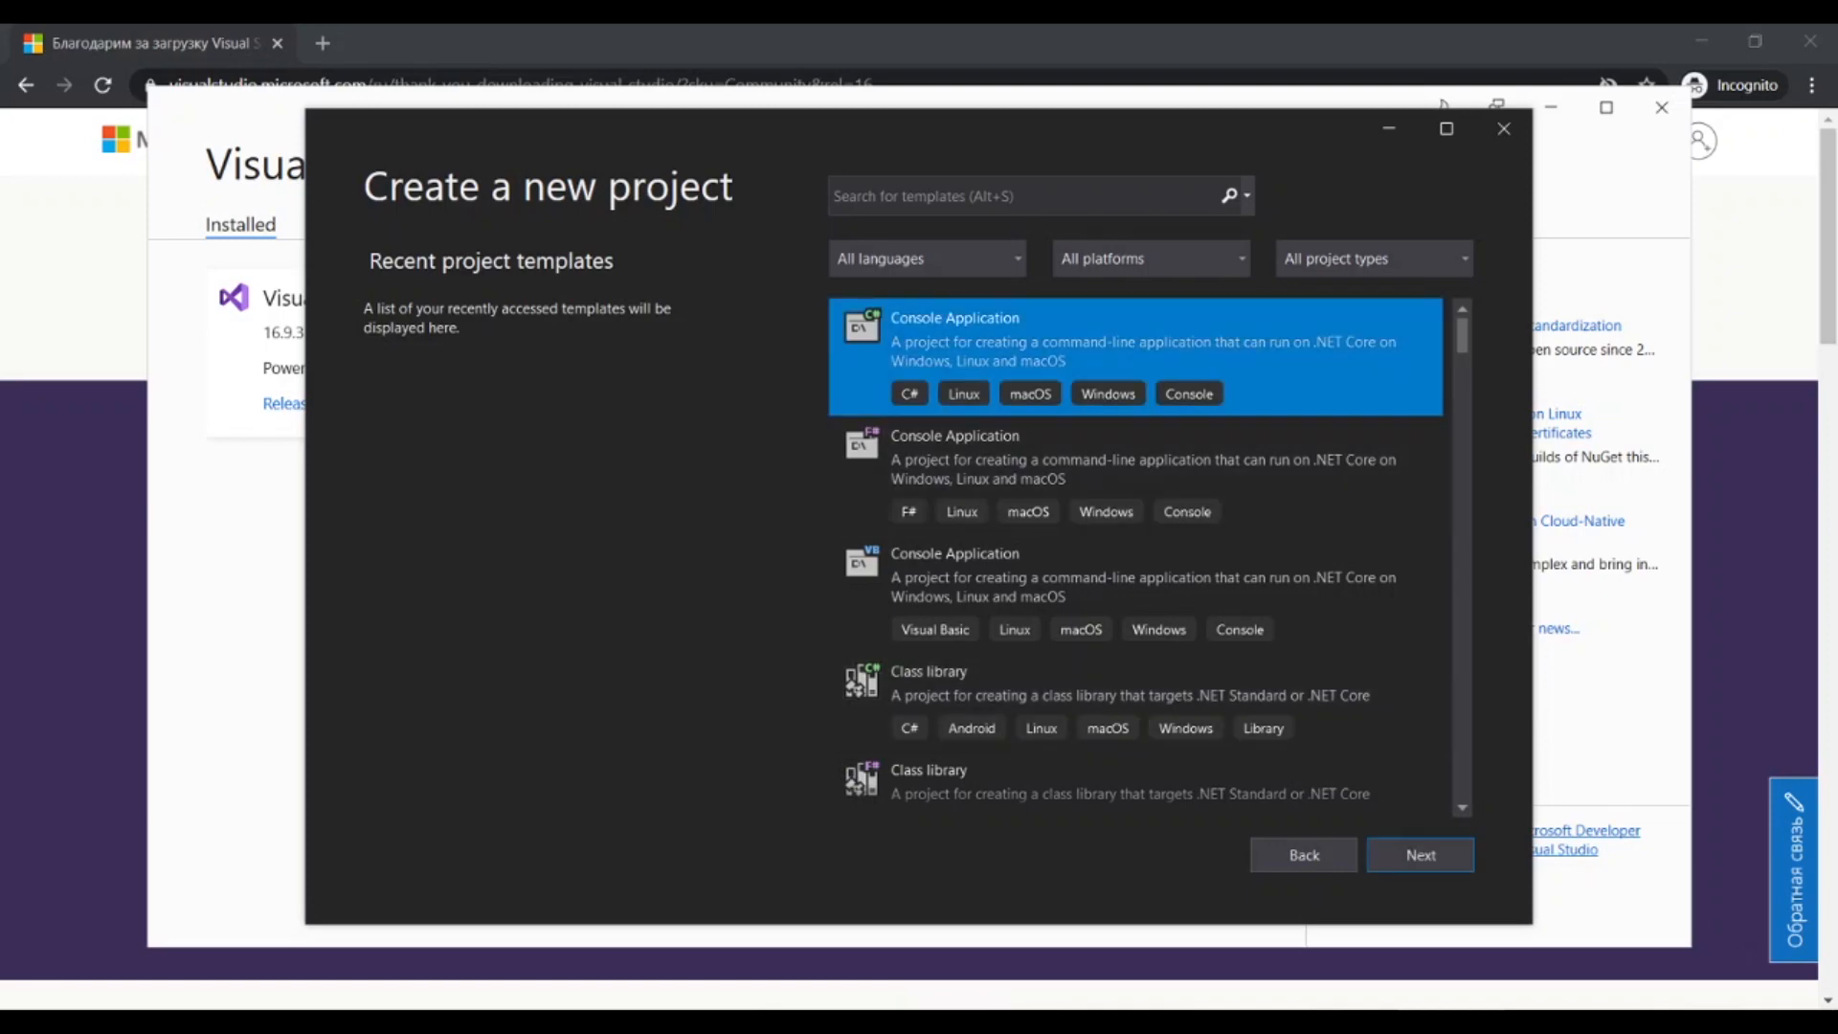
click(1421, 855)
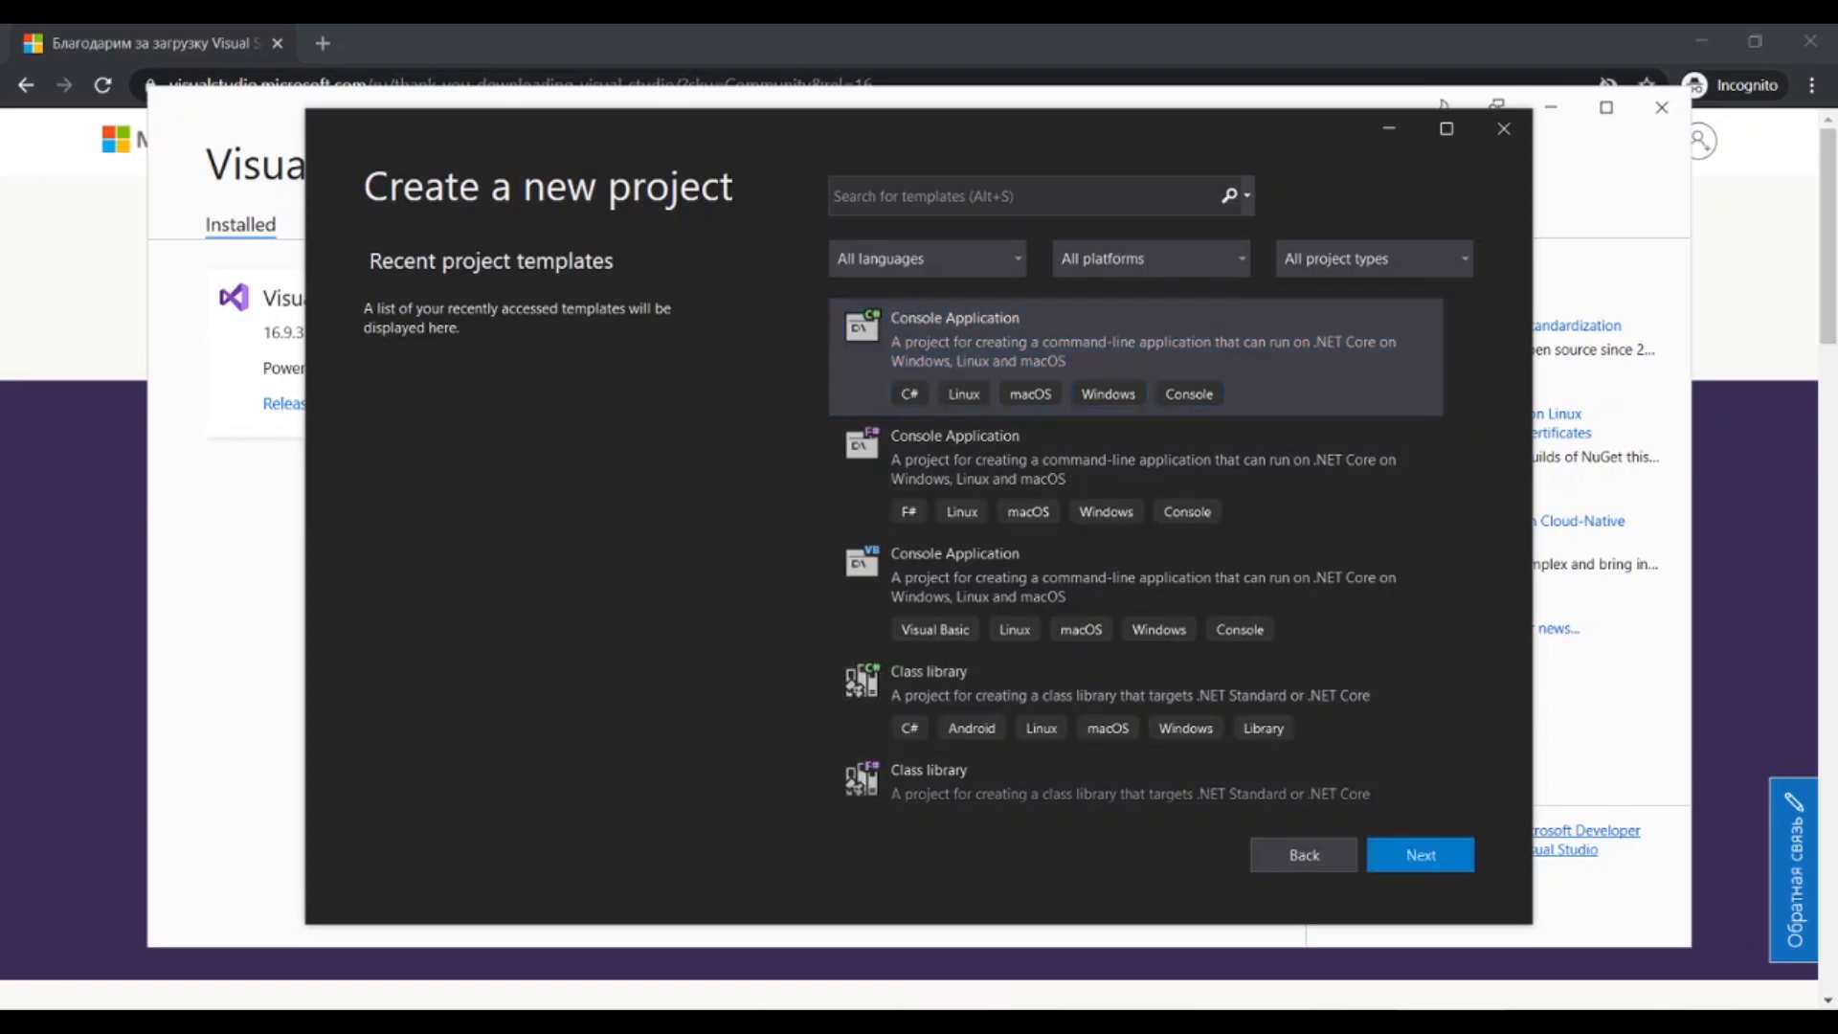
Name the project HelloWorld, keep the default location, and continue.
text(HelloWorld)
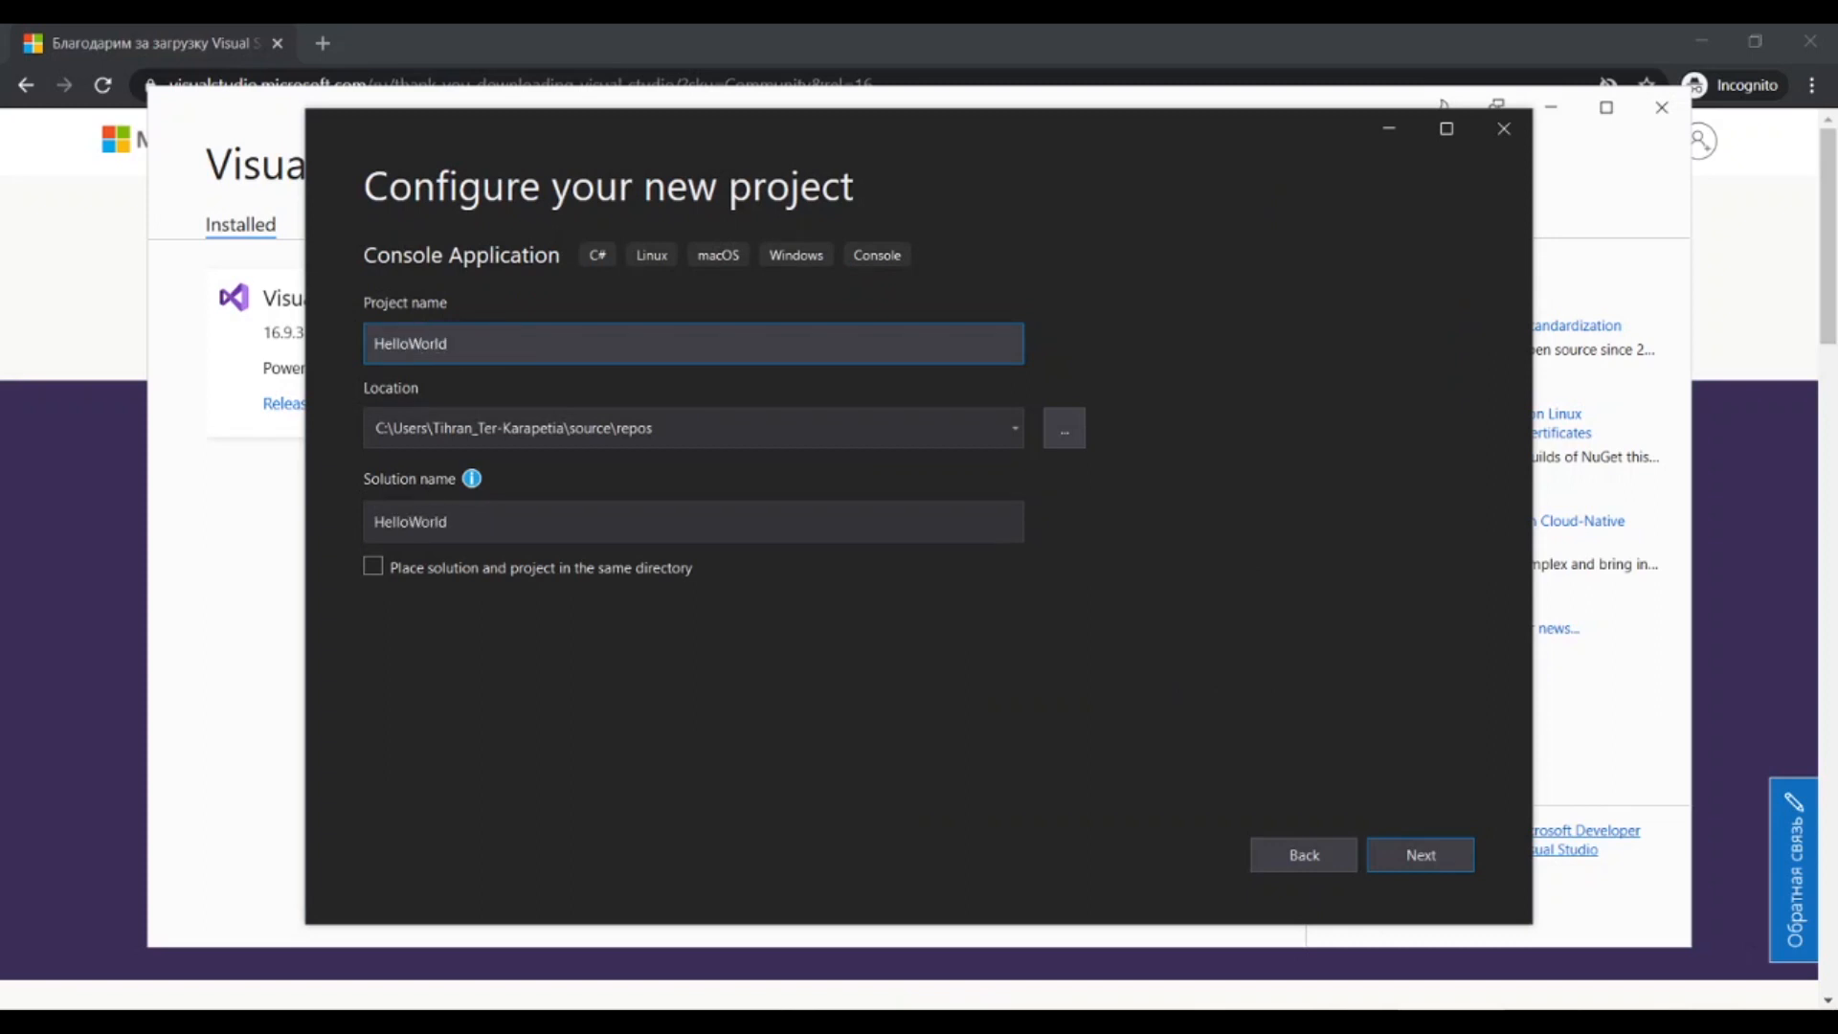
key(Tab)
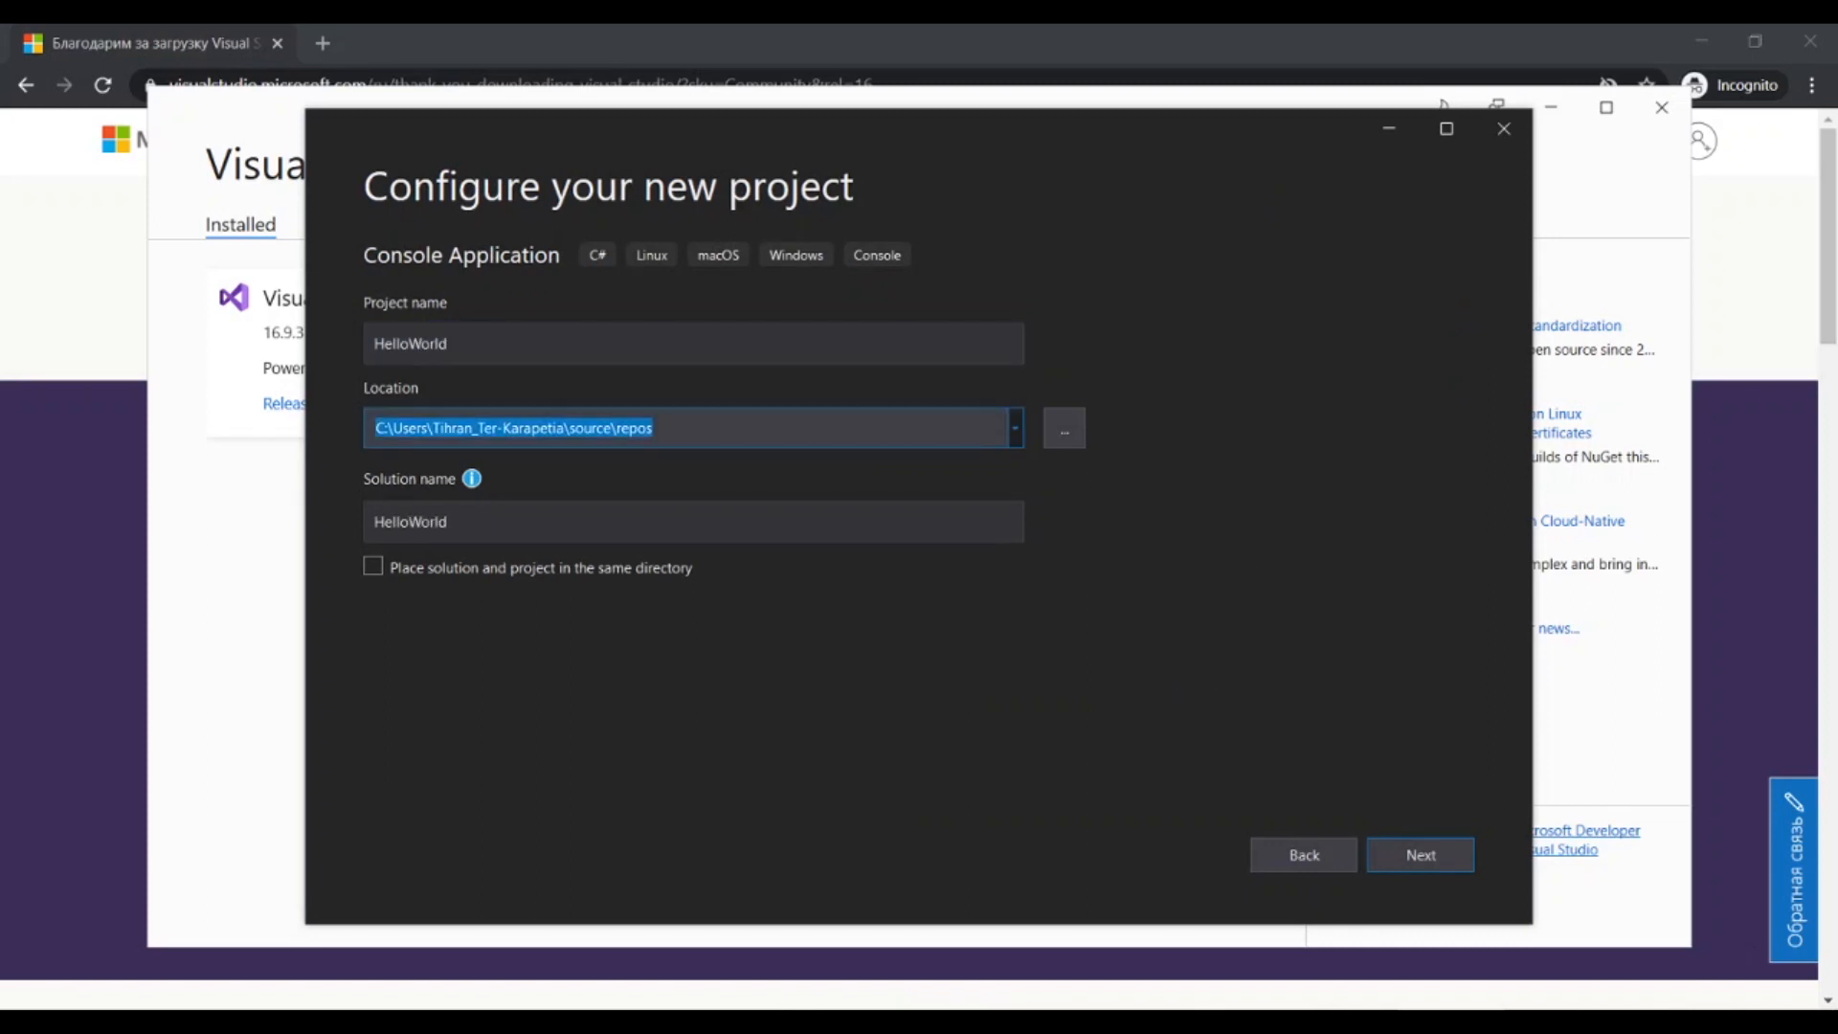
click(655, 428)
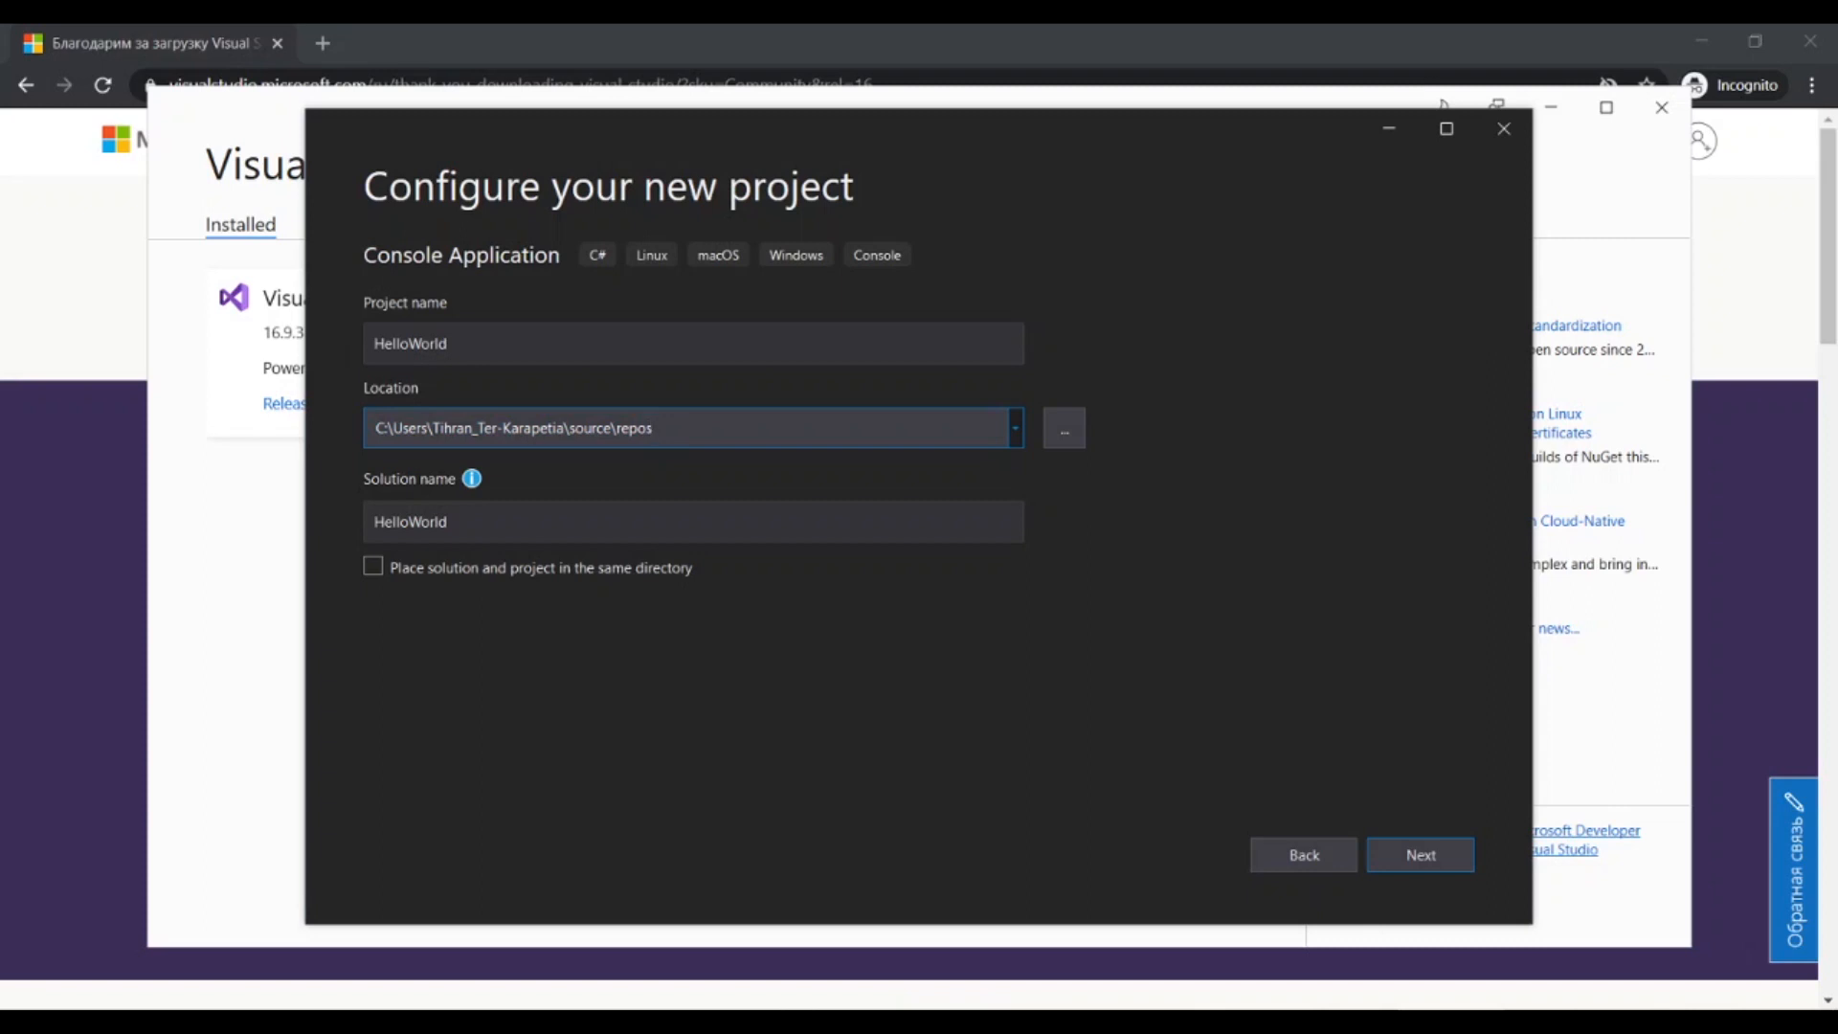
key(Return)
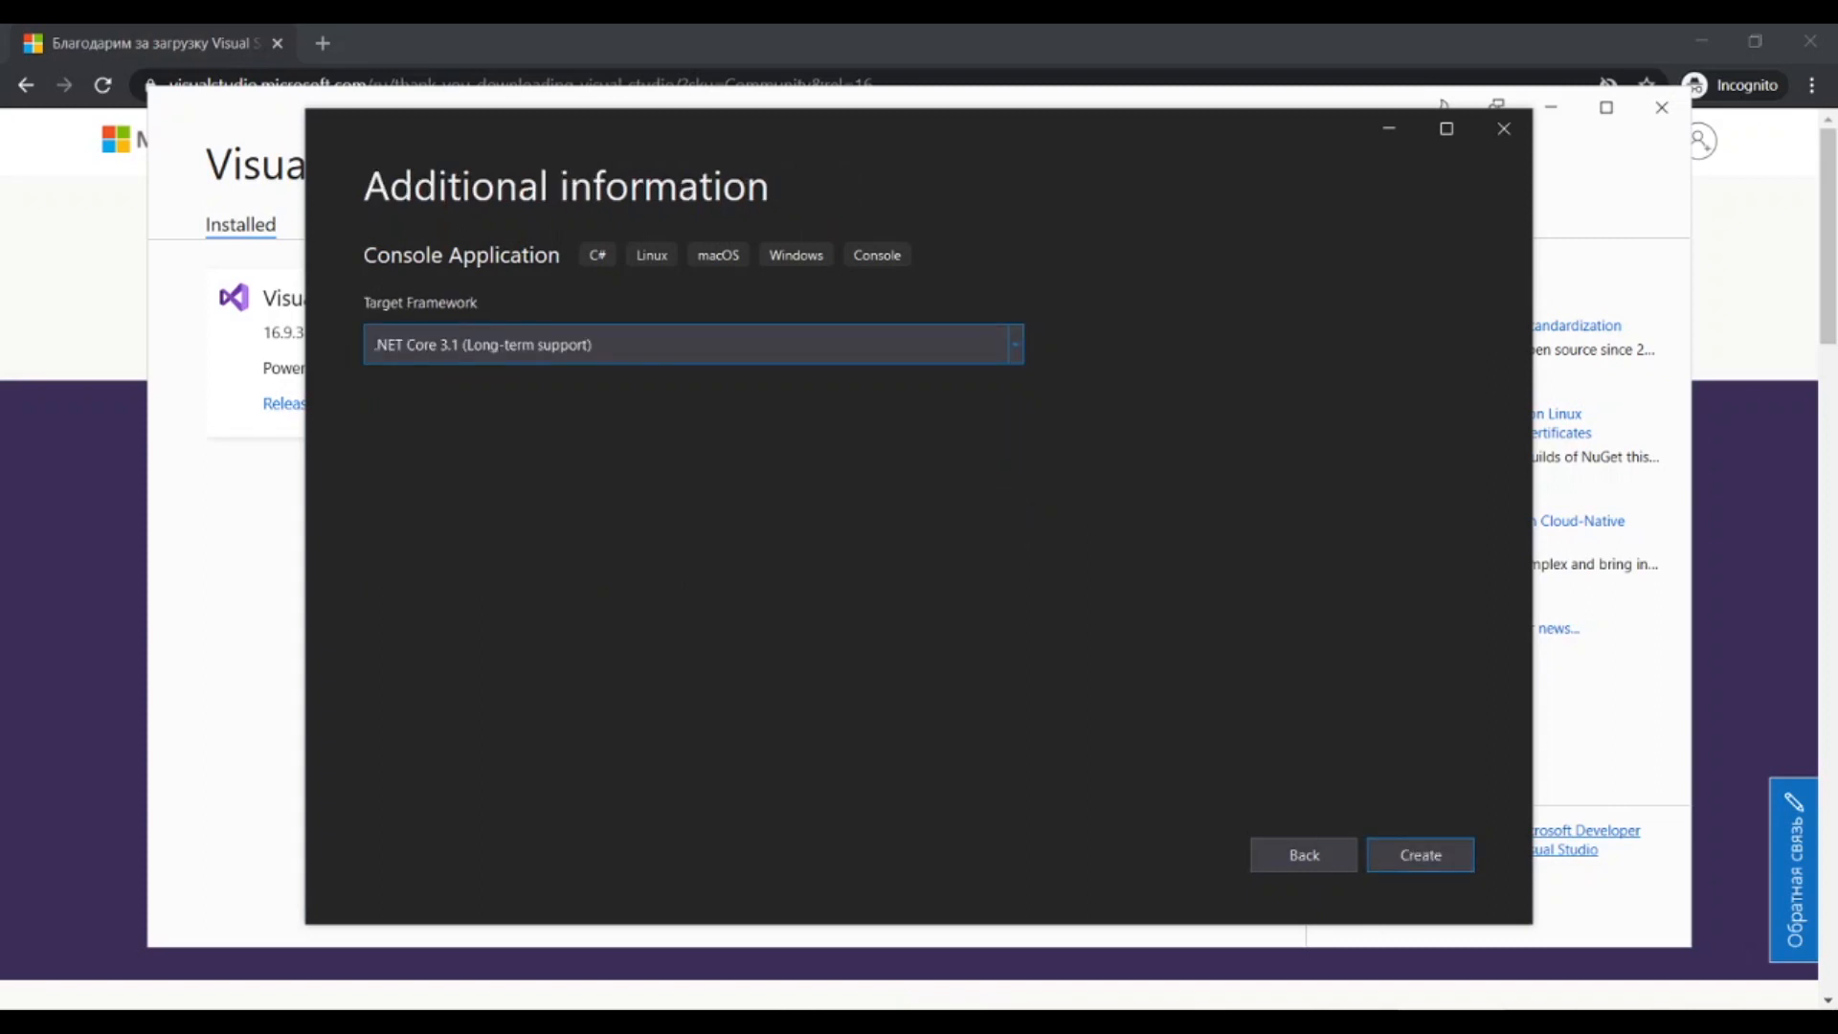
Choose .NET Core 3.1 (Long-term support) as the target framework and create the project.
click(693, 345)
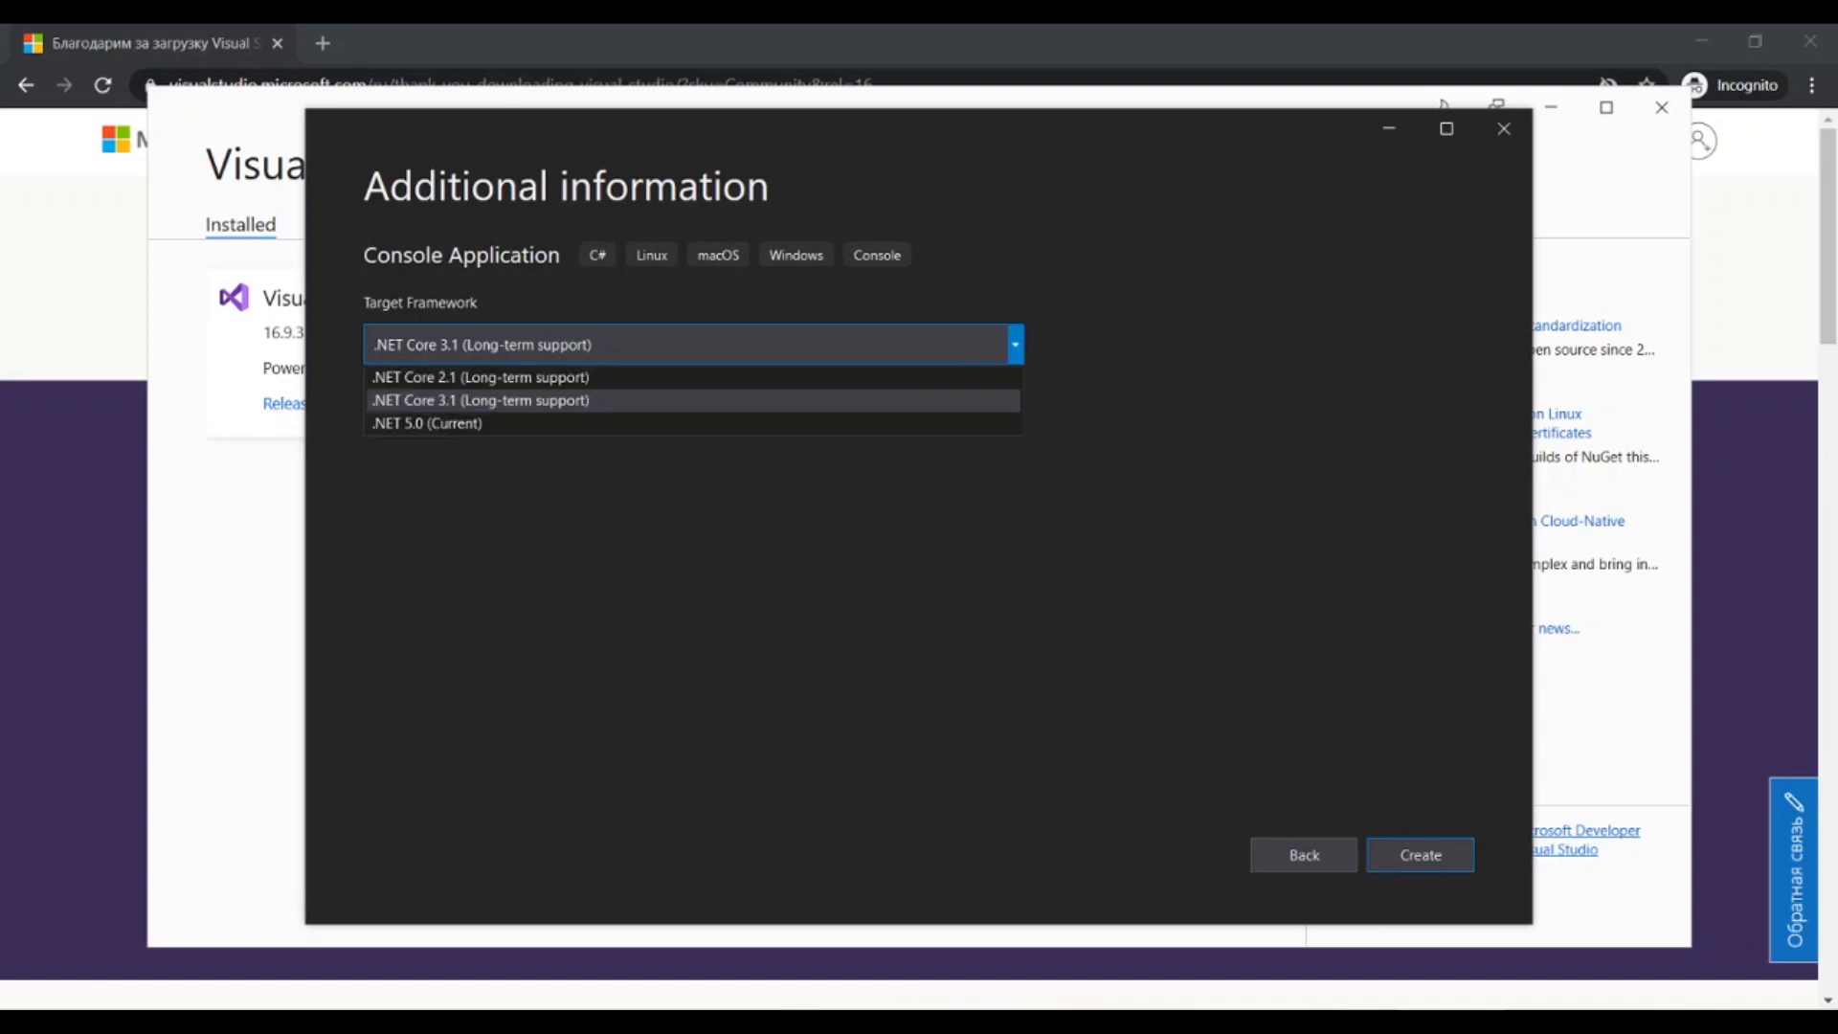
click(692, 400)
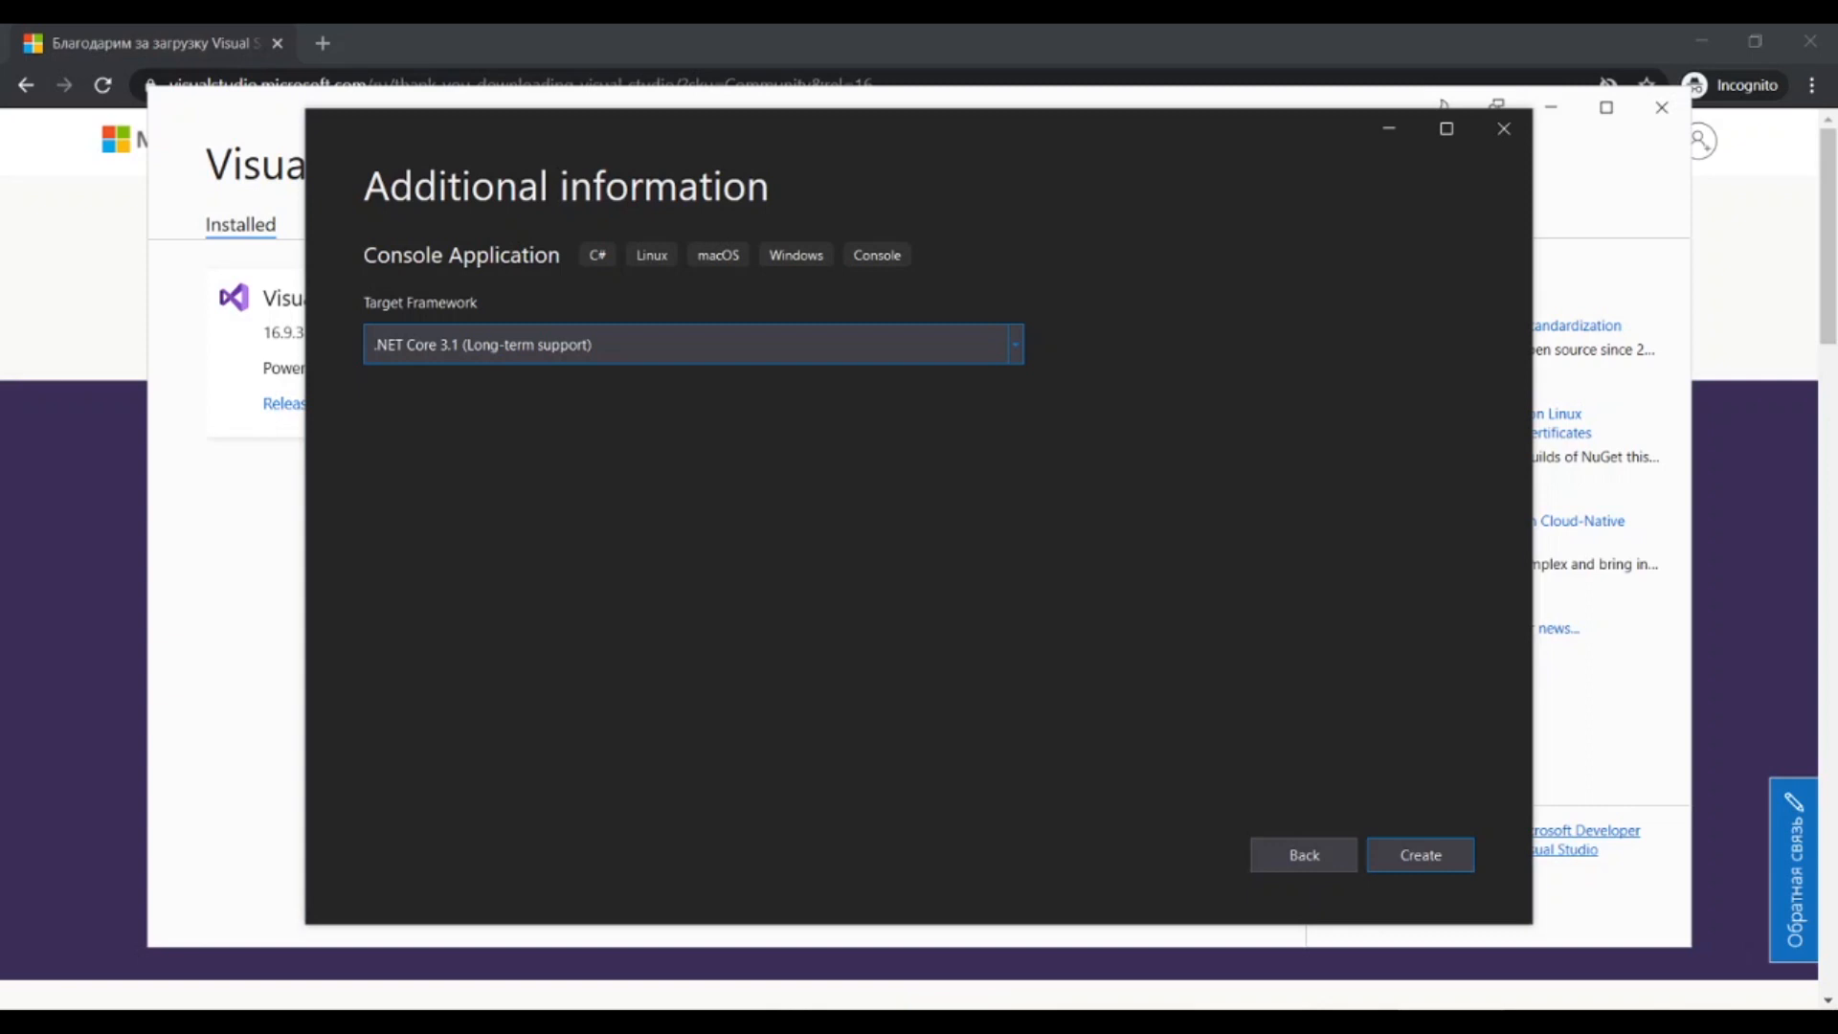
key(Return)
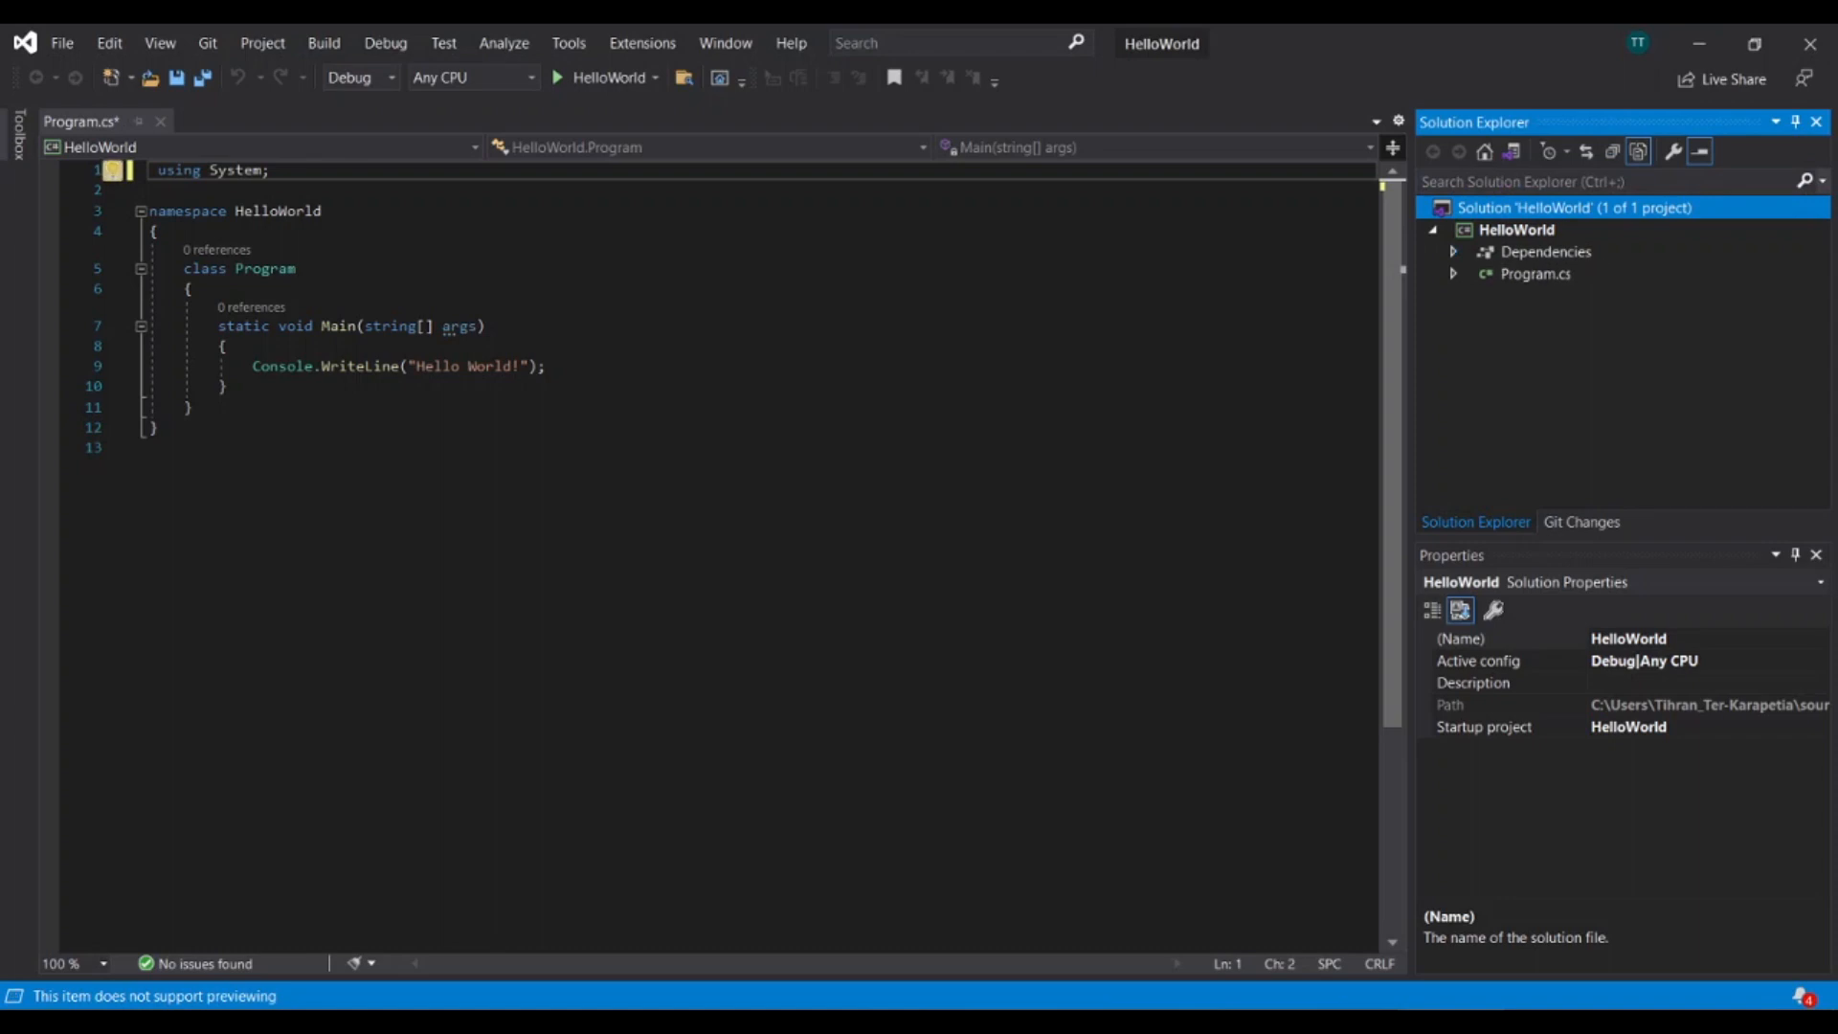
Examine Program.cs in the solution and its generated code.
click(1545, 252)
click(1535, 274)
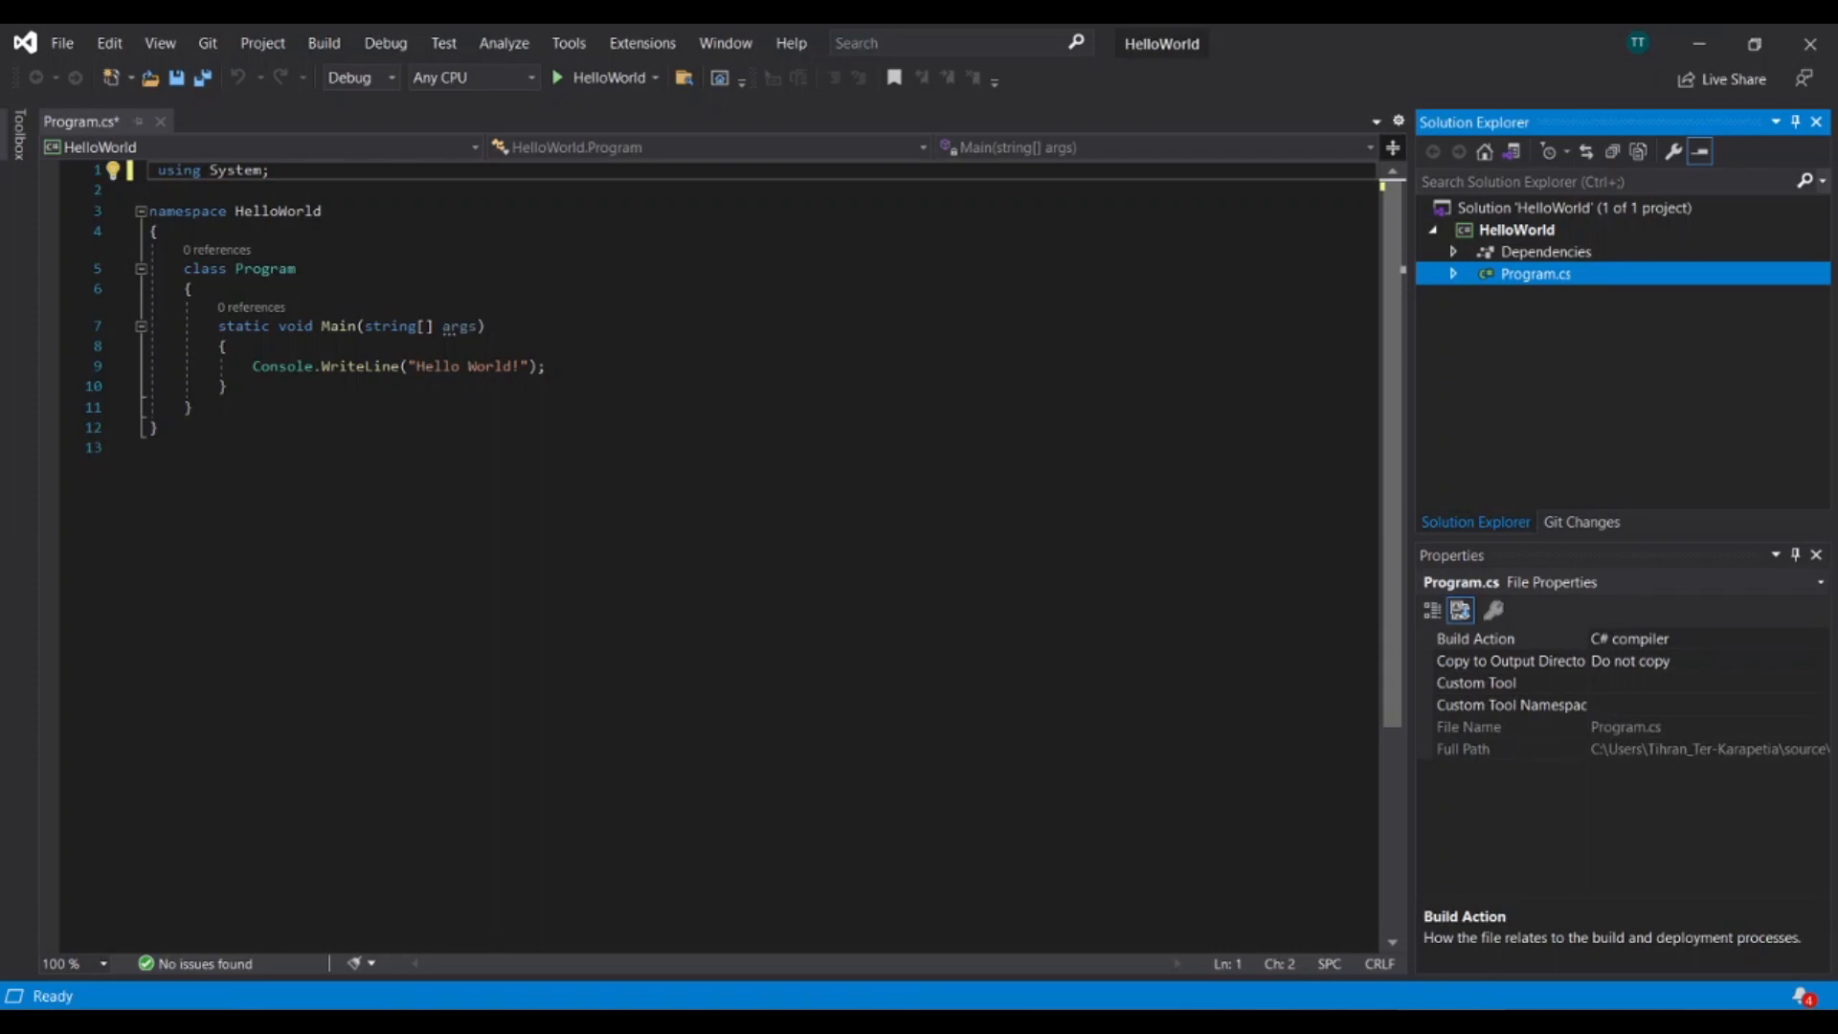
key(F2)
key(Escape)
key(Right)
key(Left)
click(487, 327)
drag(151, 447, 150, 170)
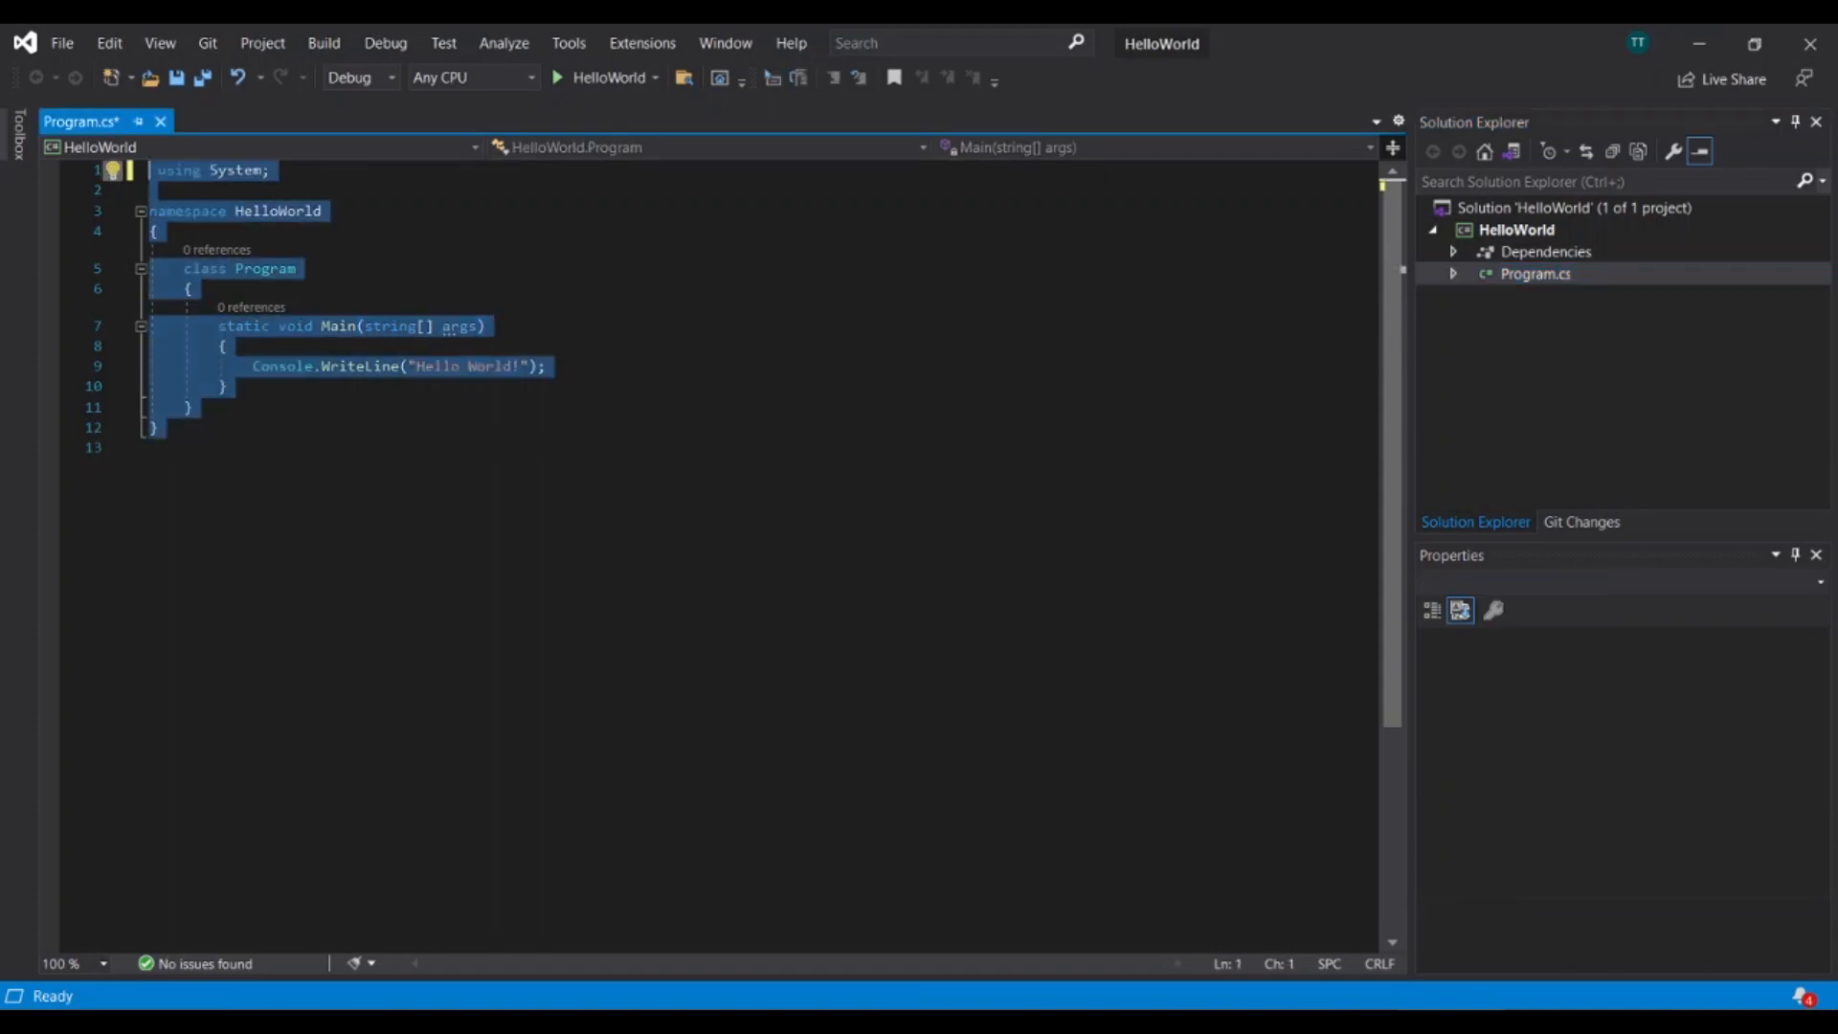
click(228, 386)
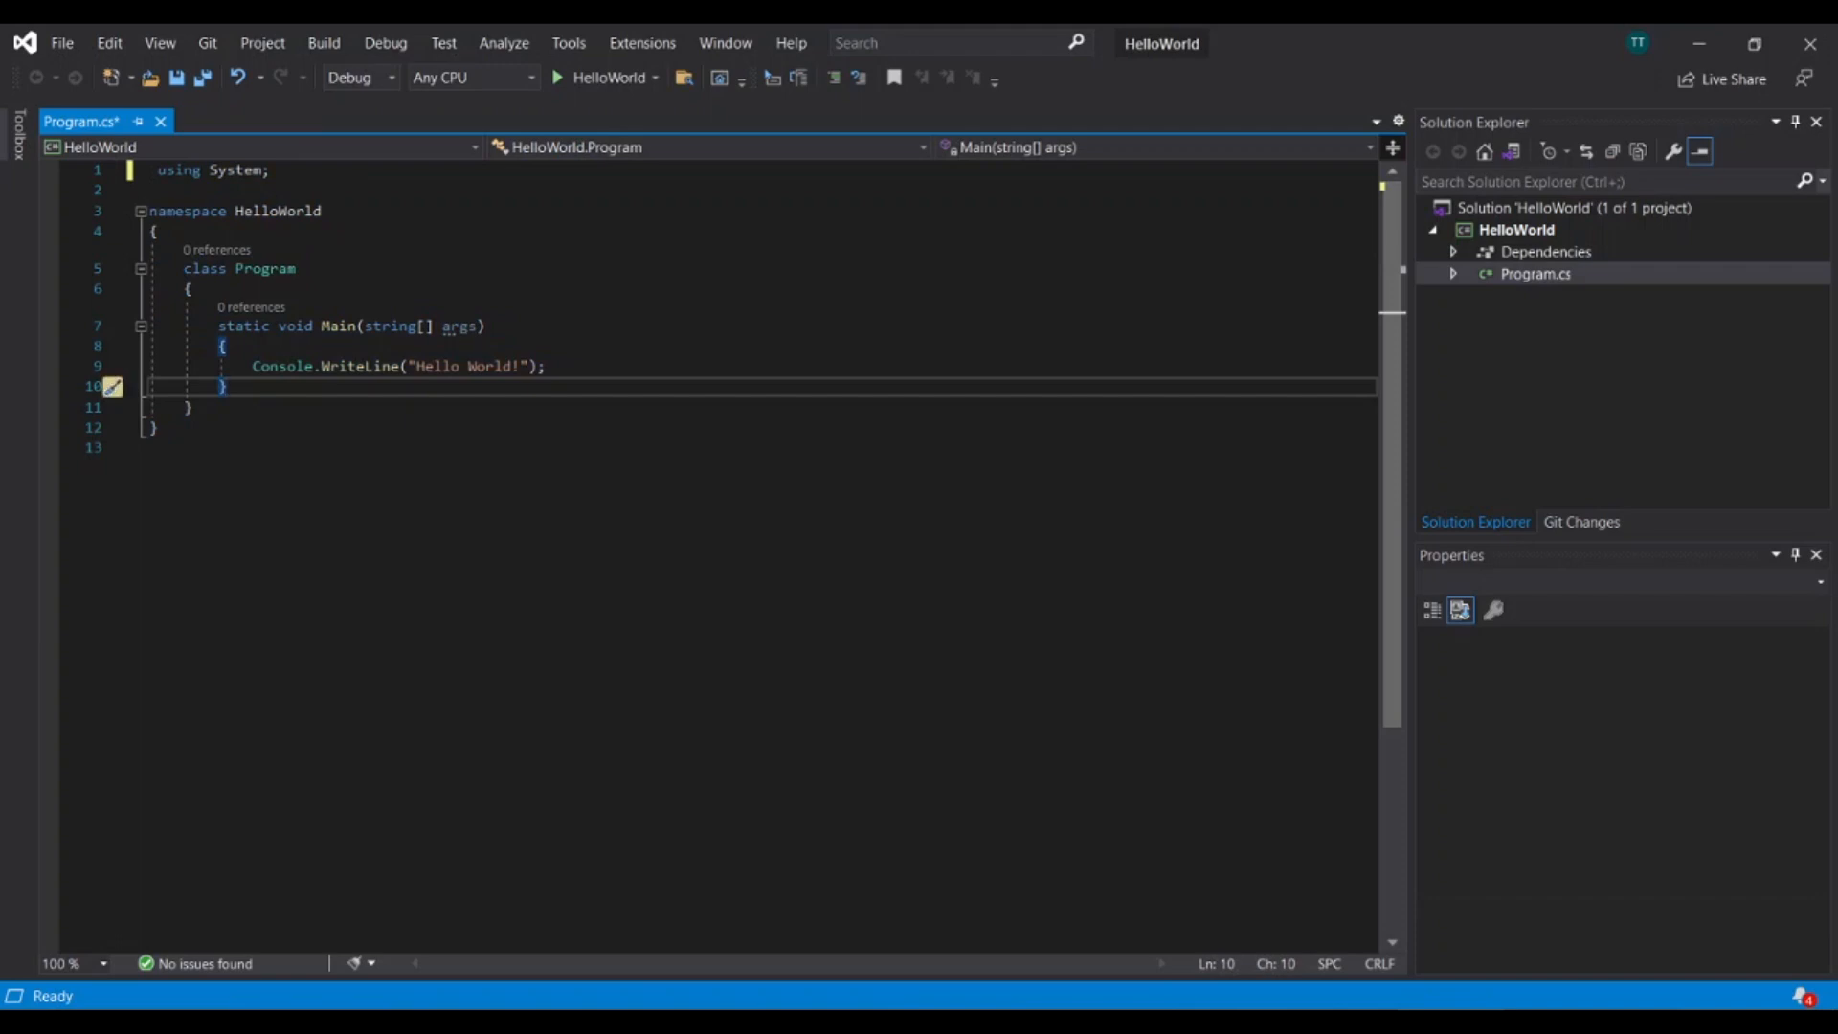
Make the Program class and the Main method public, and save the file.
click(184, 269)
text(public)
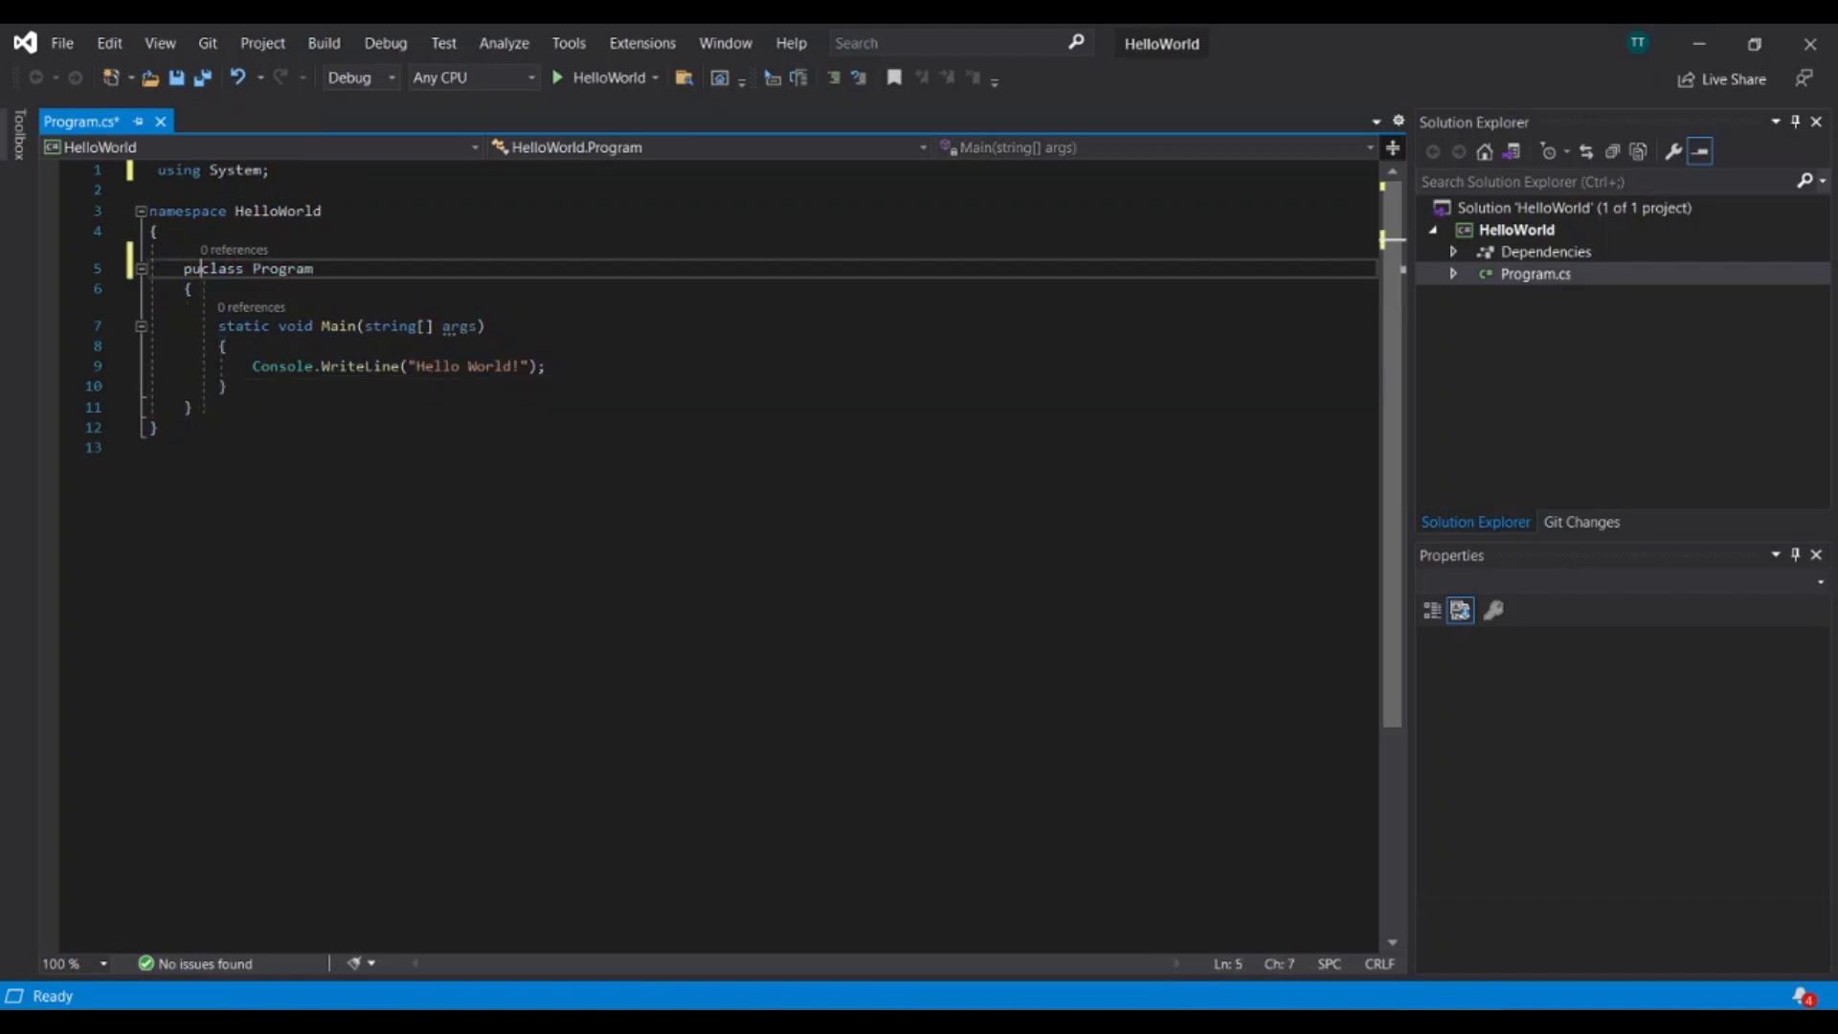
click(220, 327)
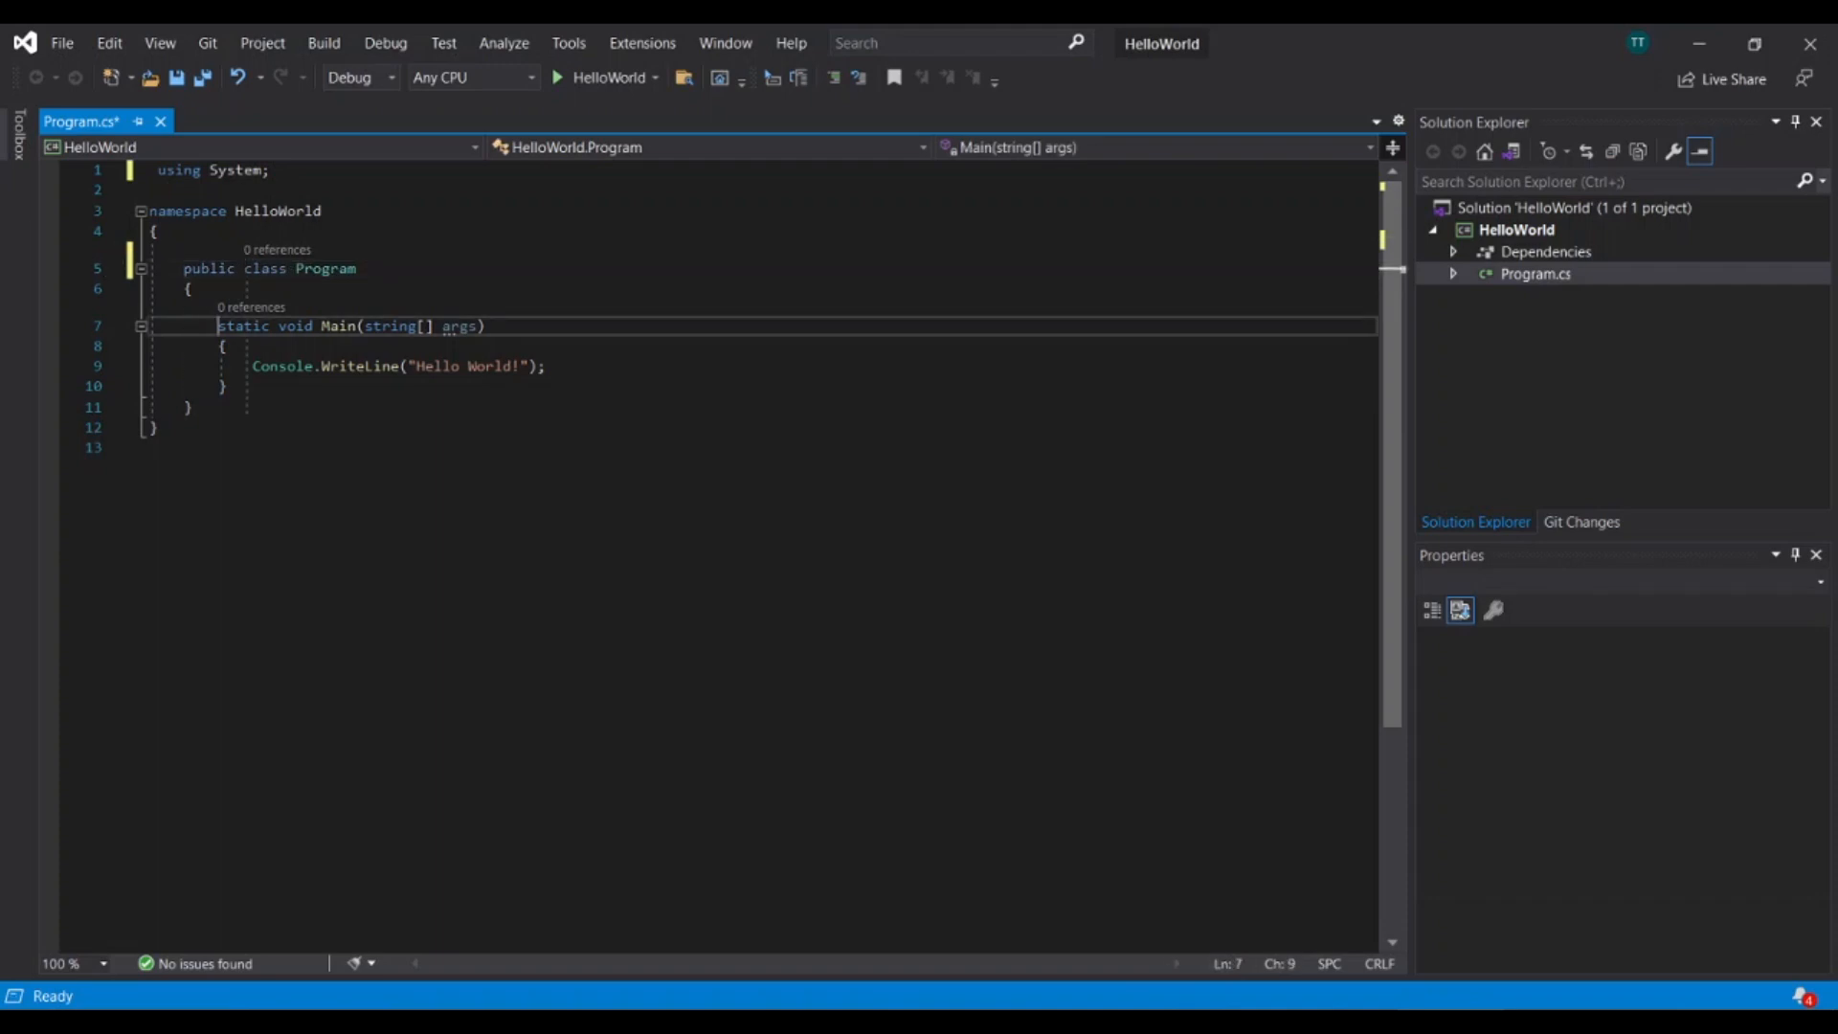
text(public)
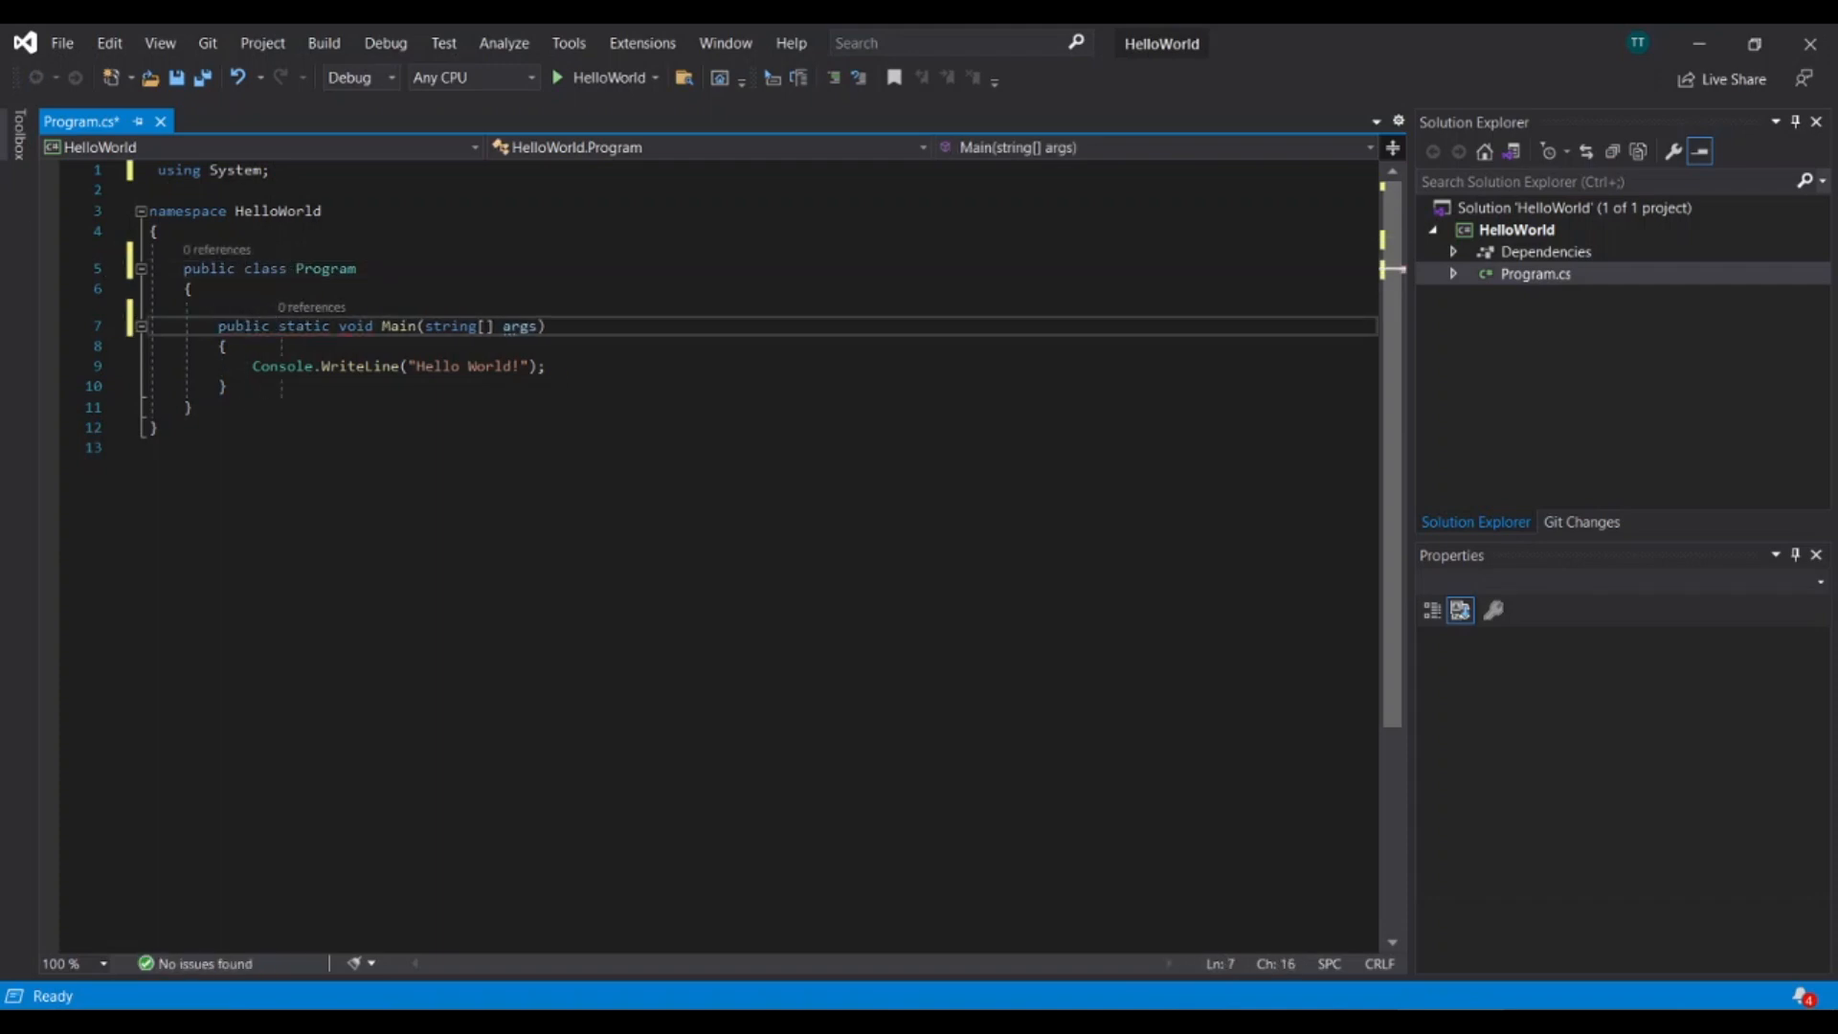
key(ctrl+s)
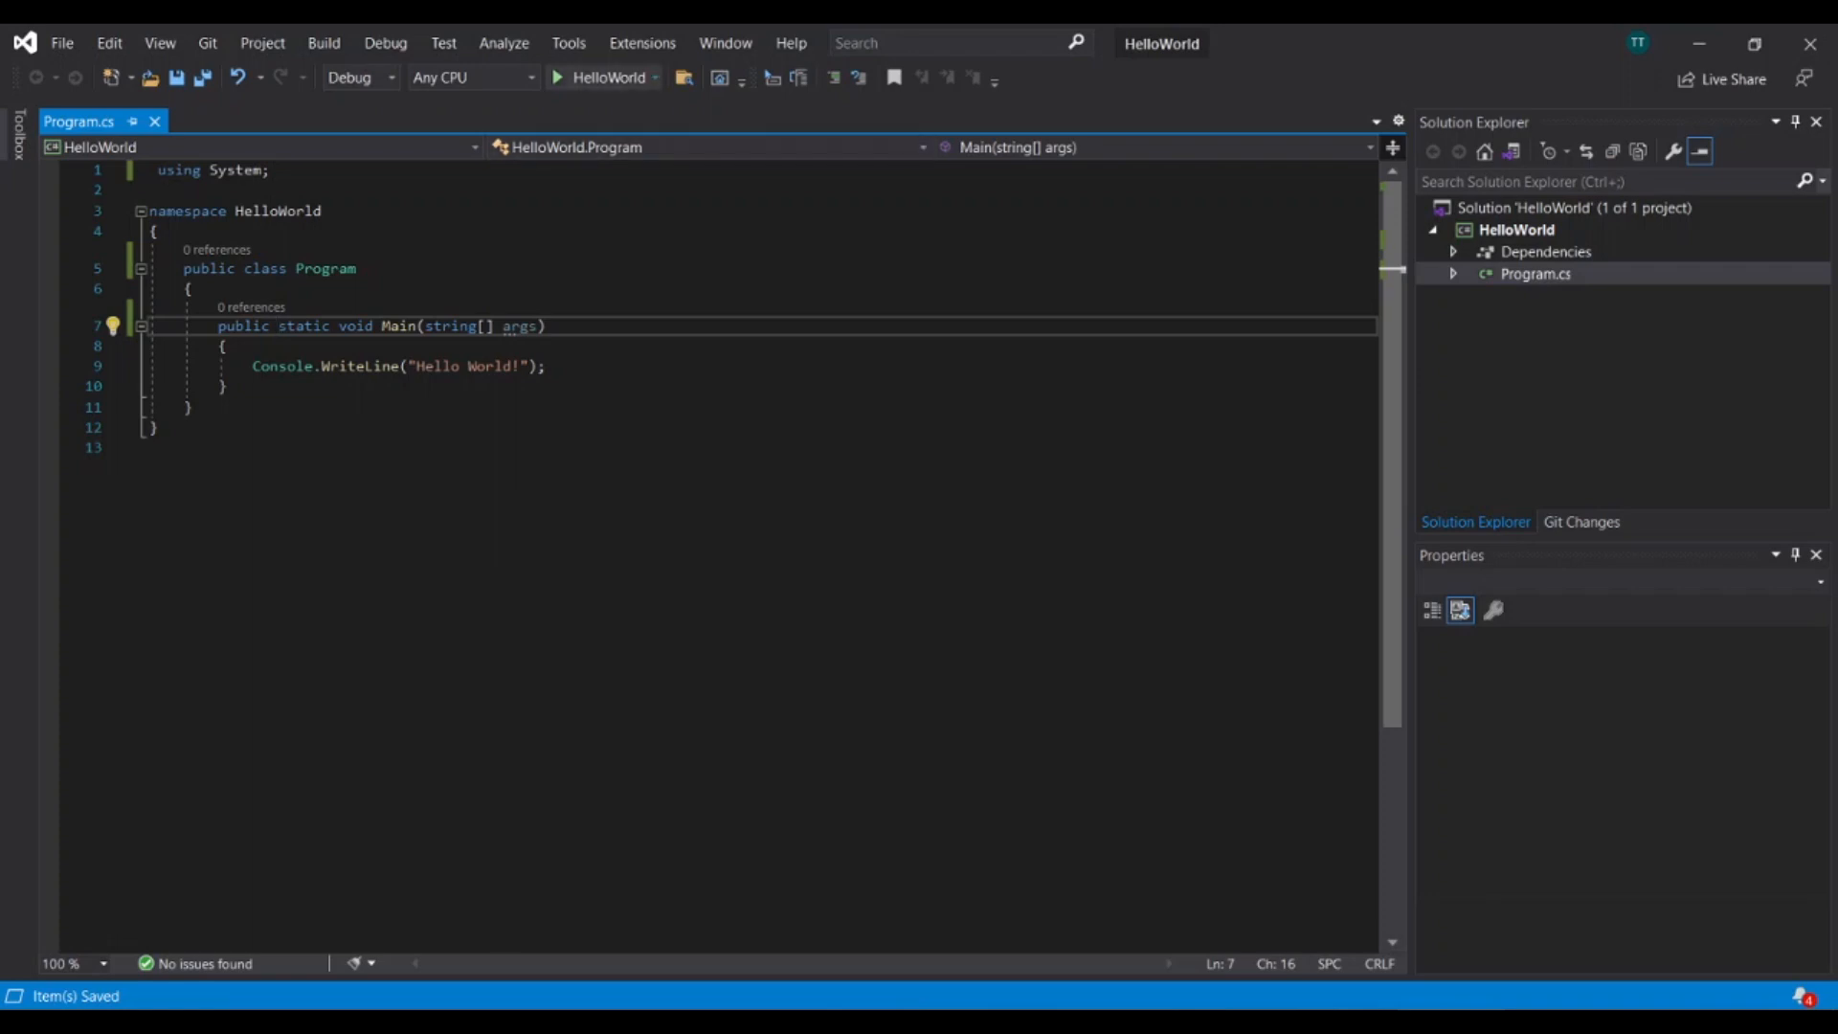
Run the HelloWorld project and copy the Hello World! output from the debug console.
click(603, 77)
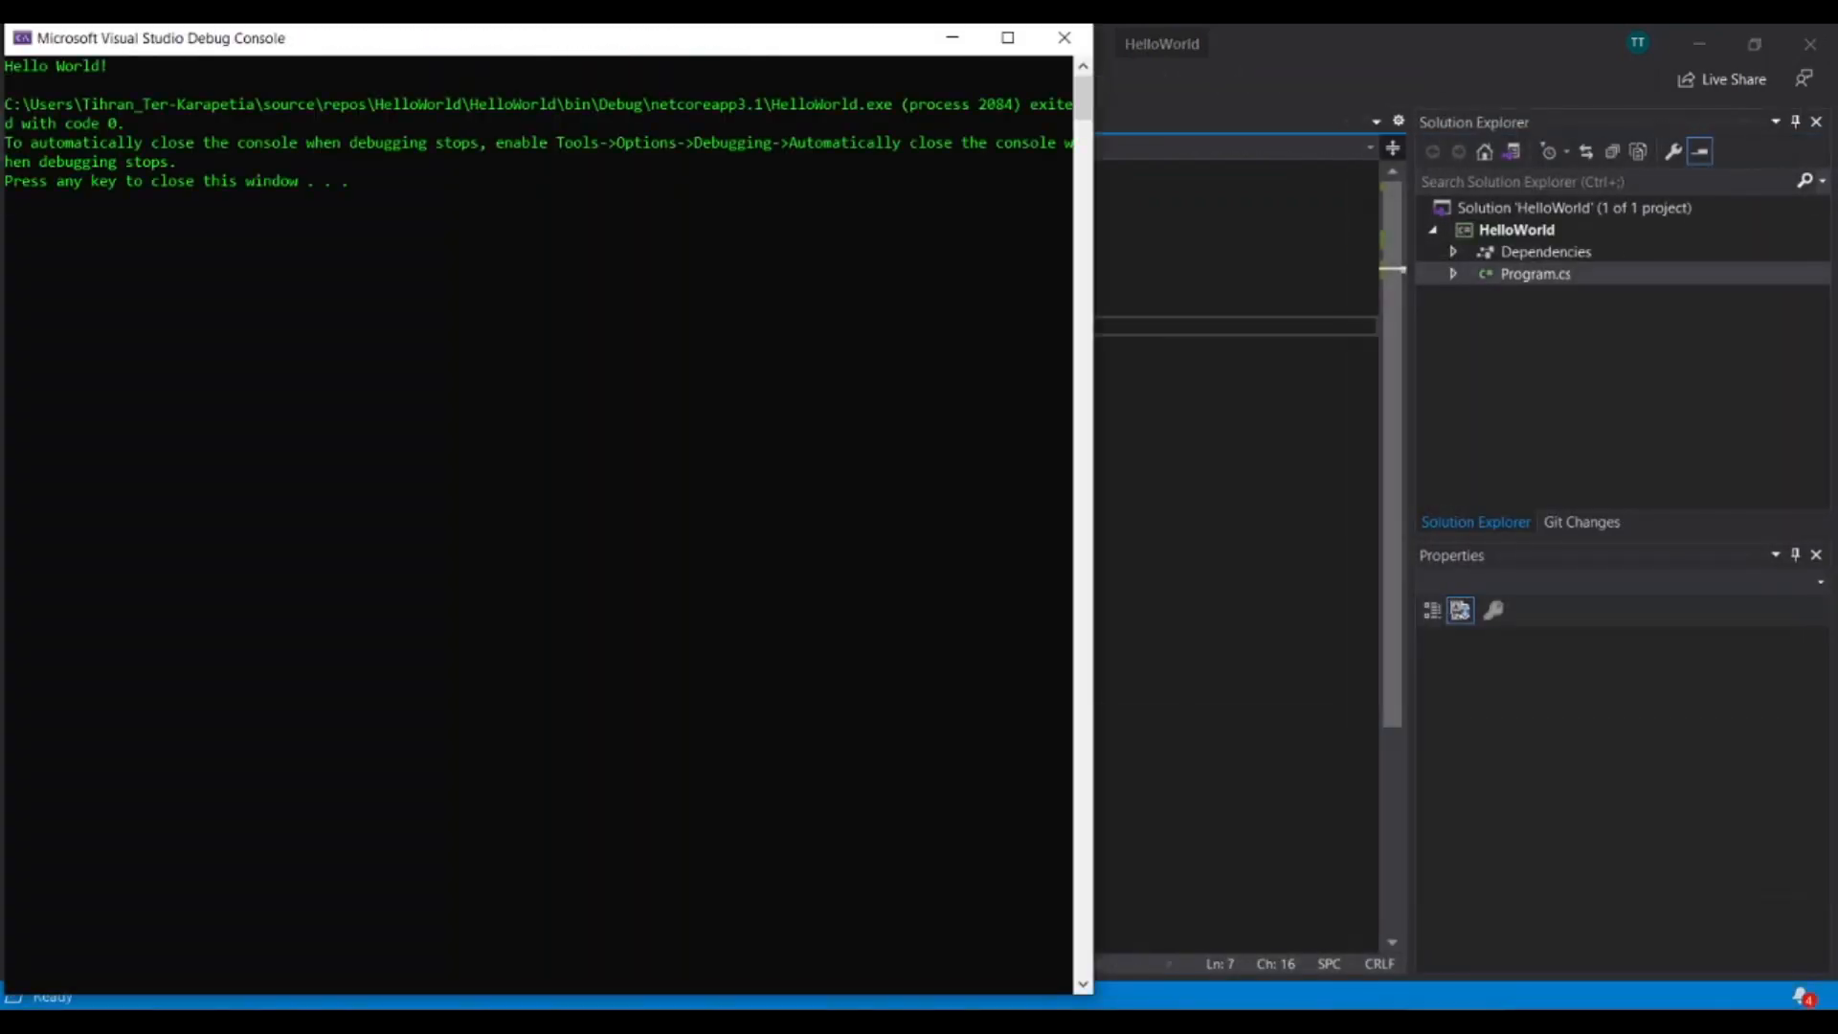
drag(113, 65, 5, 65)
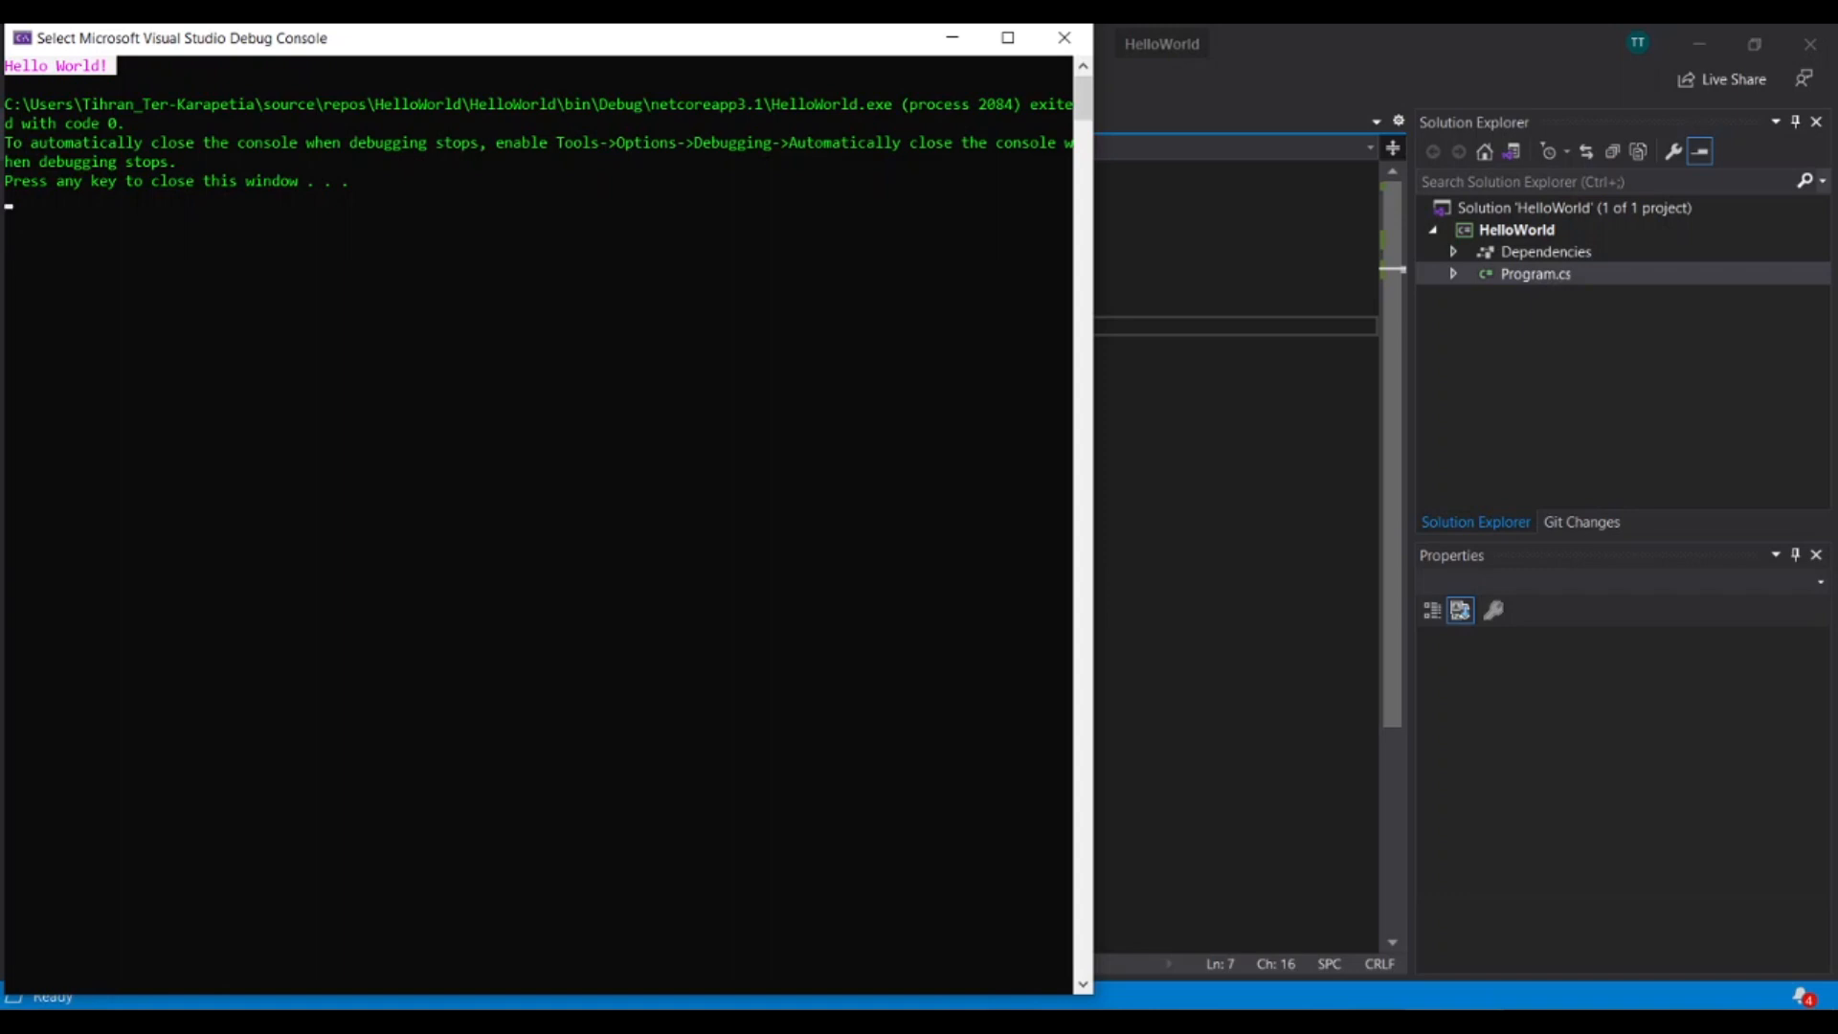
key(ctrl+c)
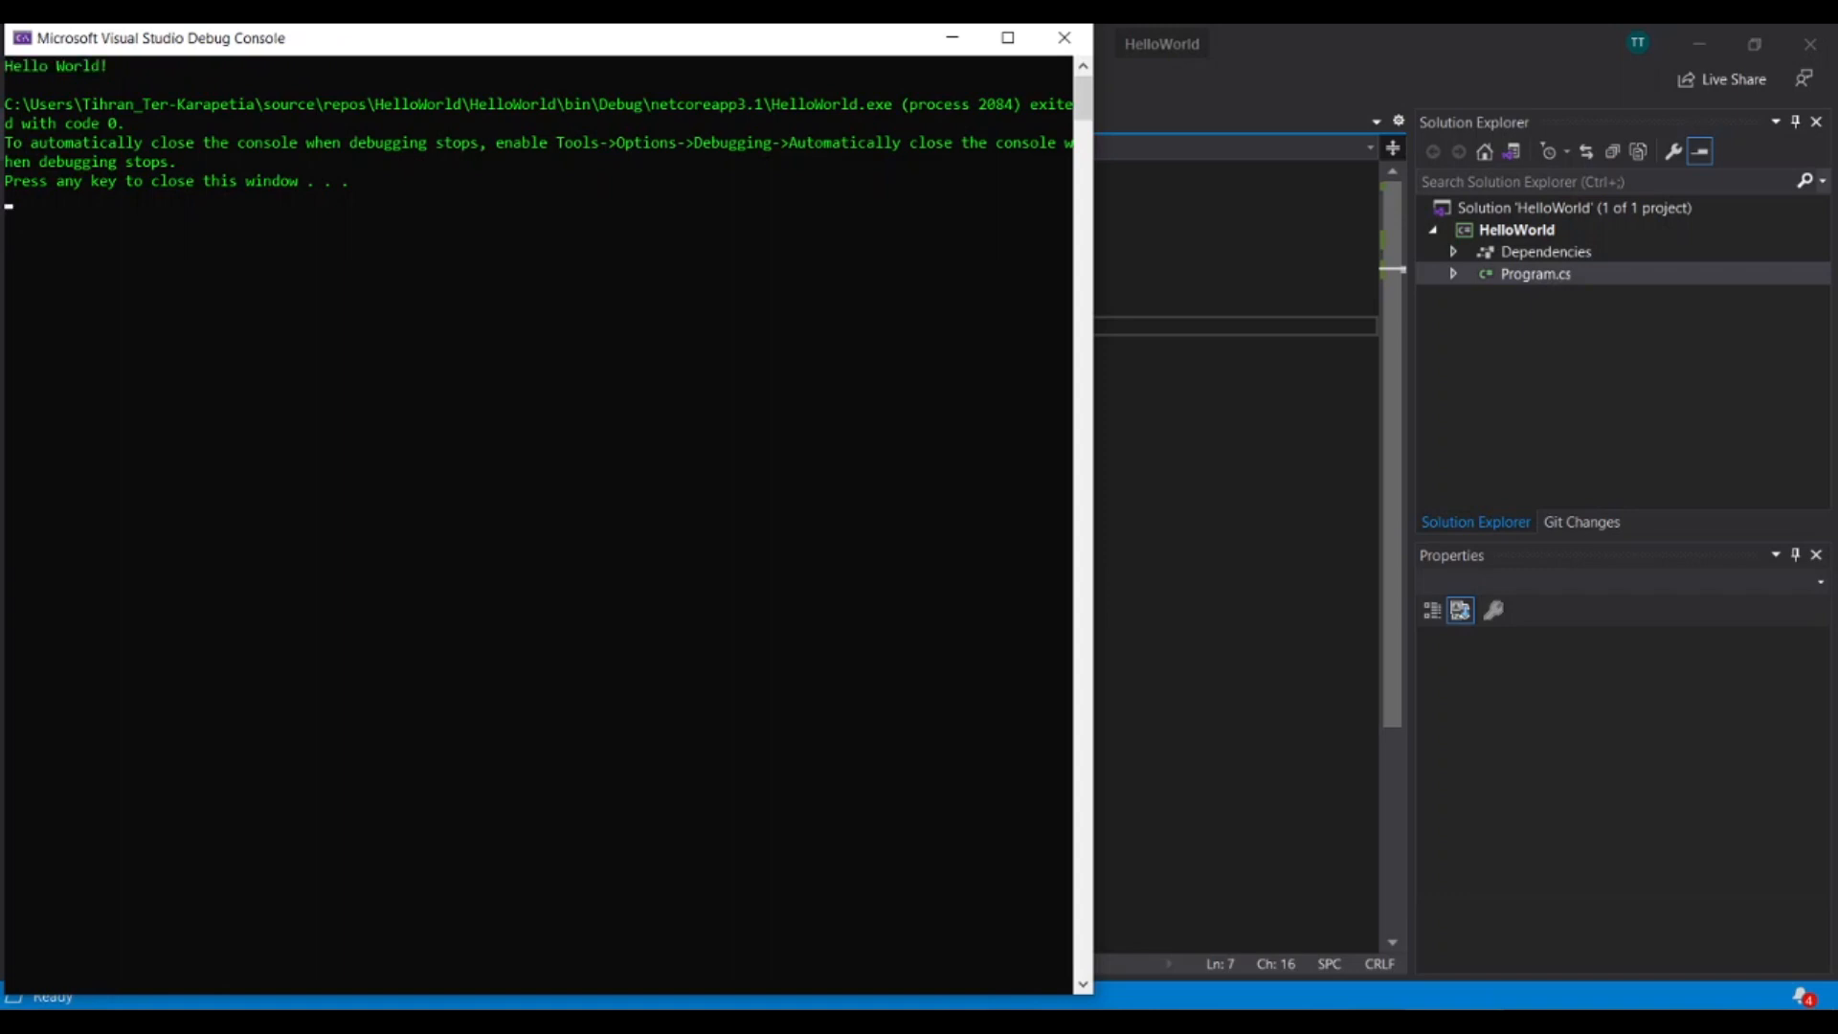
Close the debug console and place the cursor after the opening brace of the Main method to add code.
key(Return)
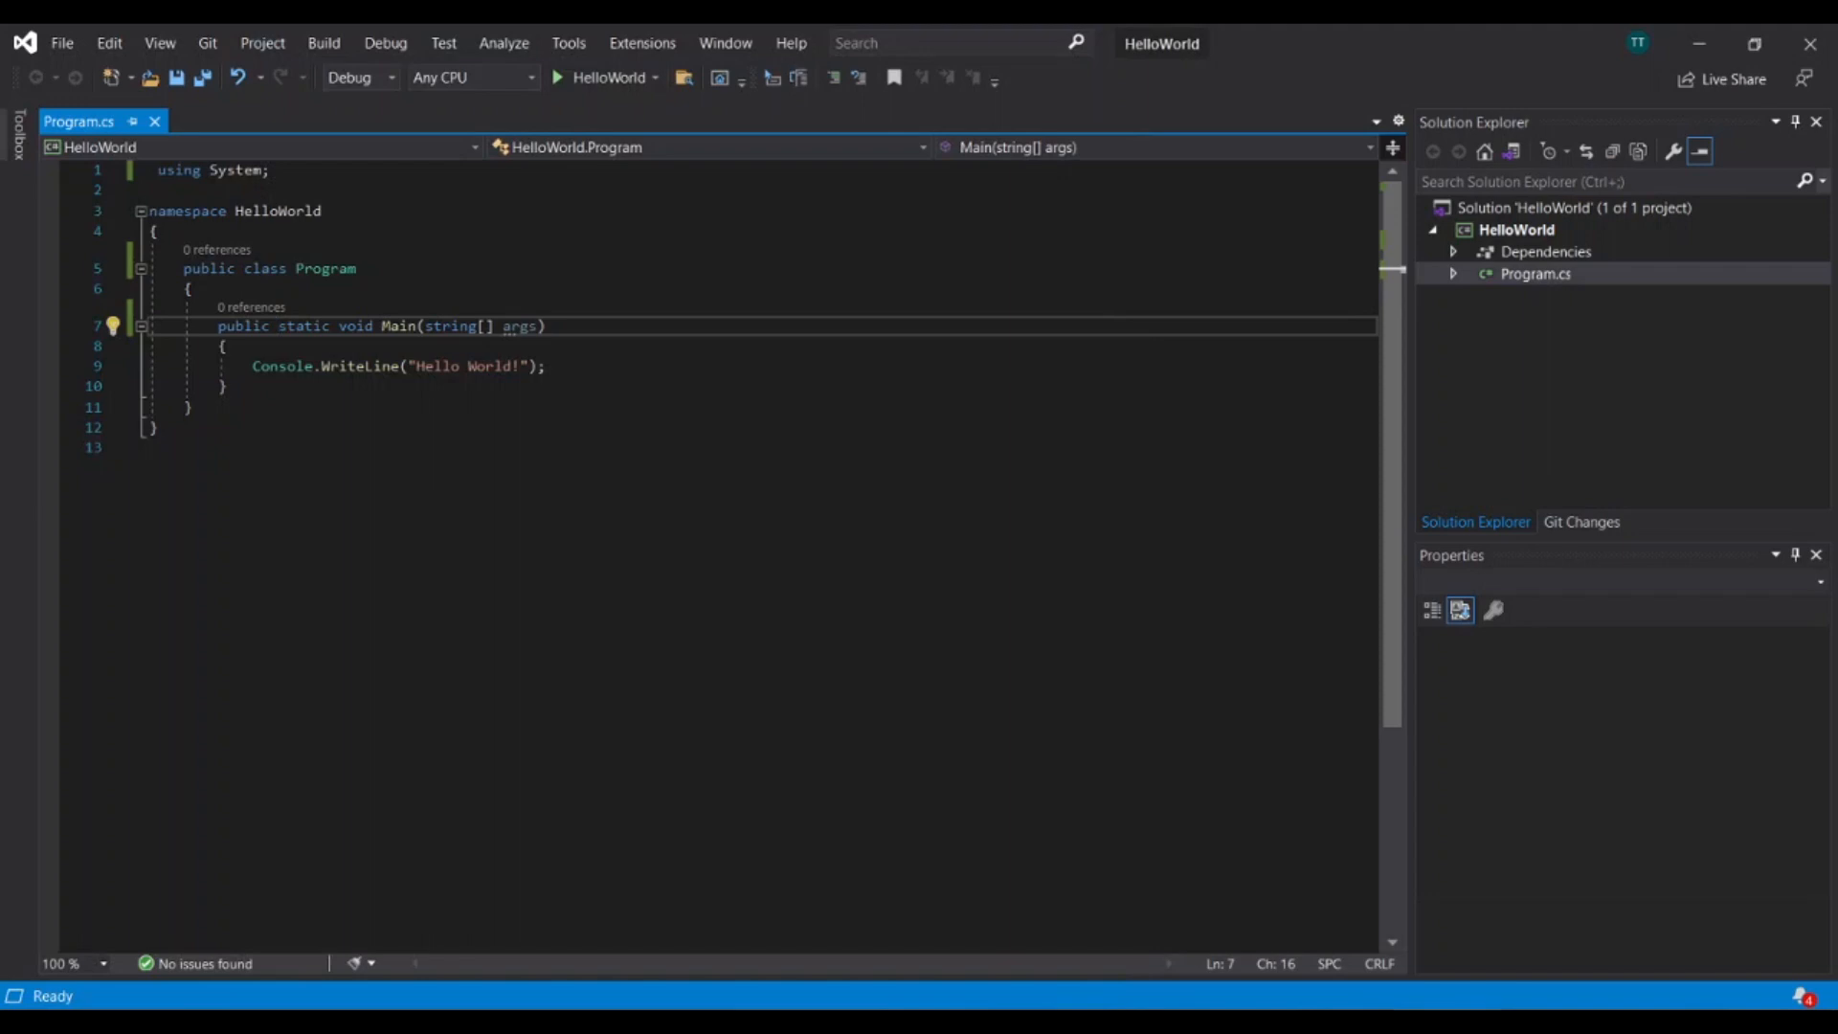
key(End)
scroll(708, 556, up, 3)
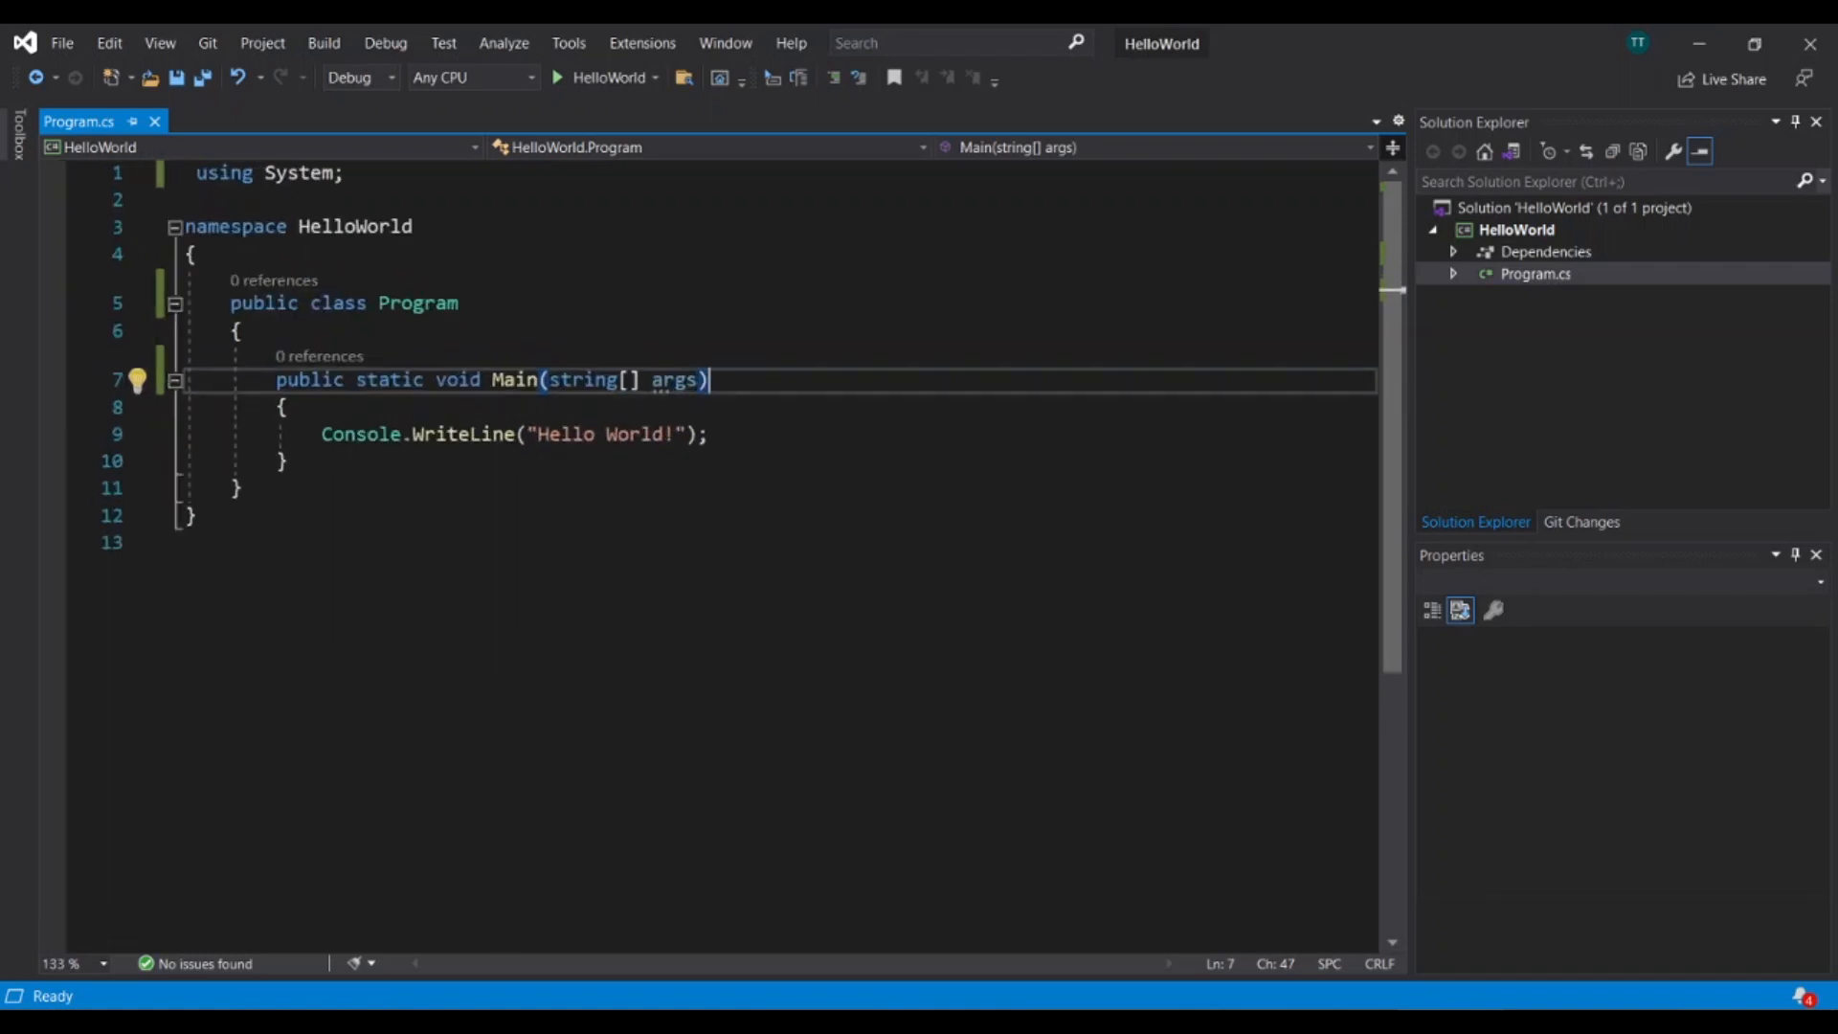
scroll(709, 555, up, 2)
scroll(708, 556, down, 1)
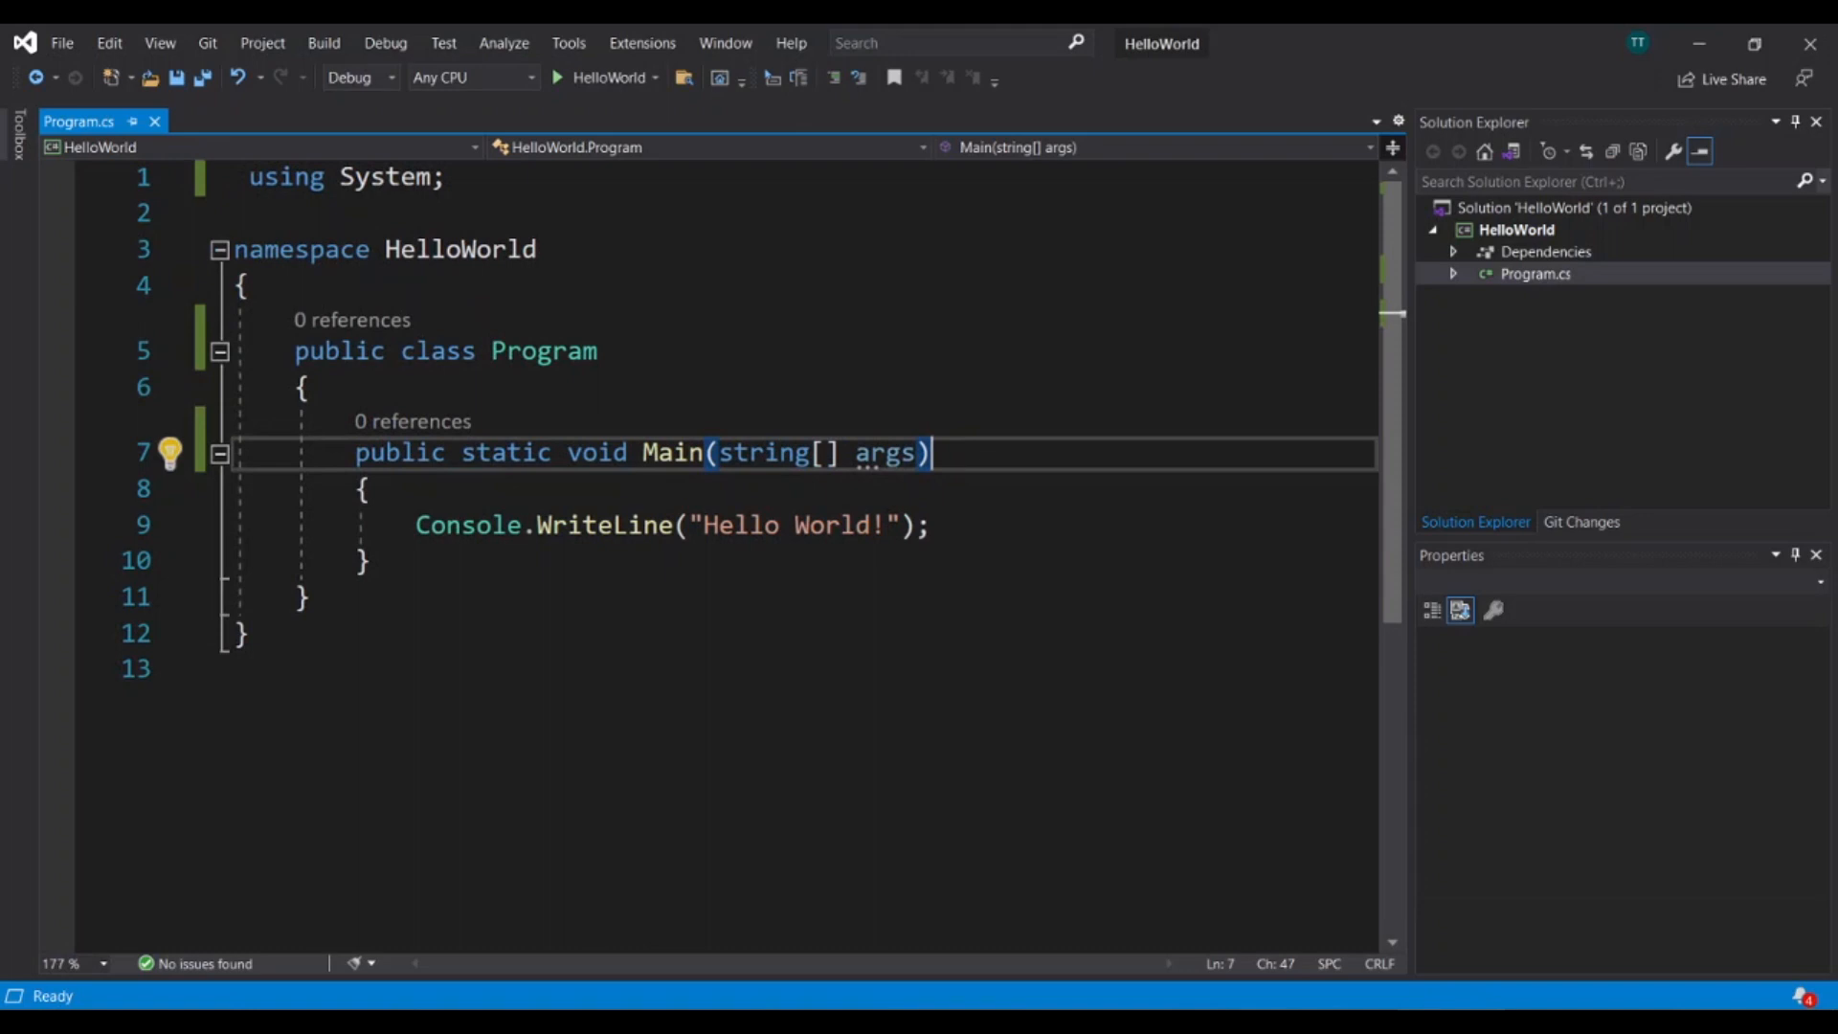
scroll(709, 555, down, 1)
scroll(709, 555, down, 3)
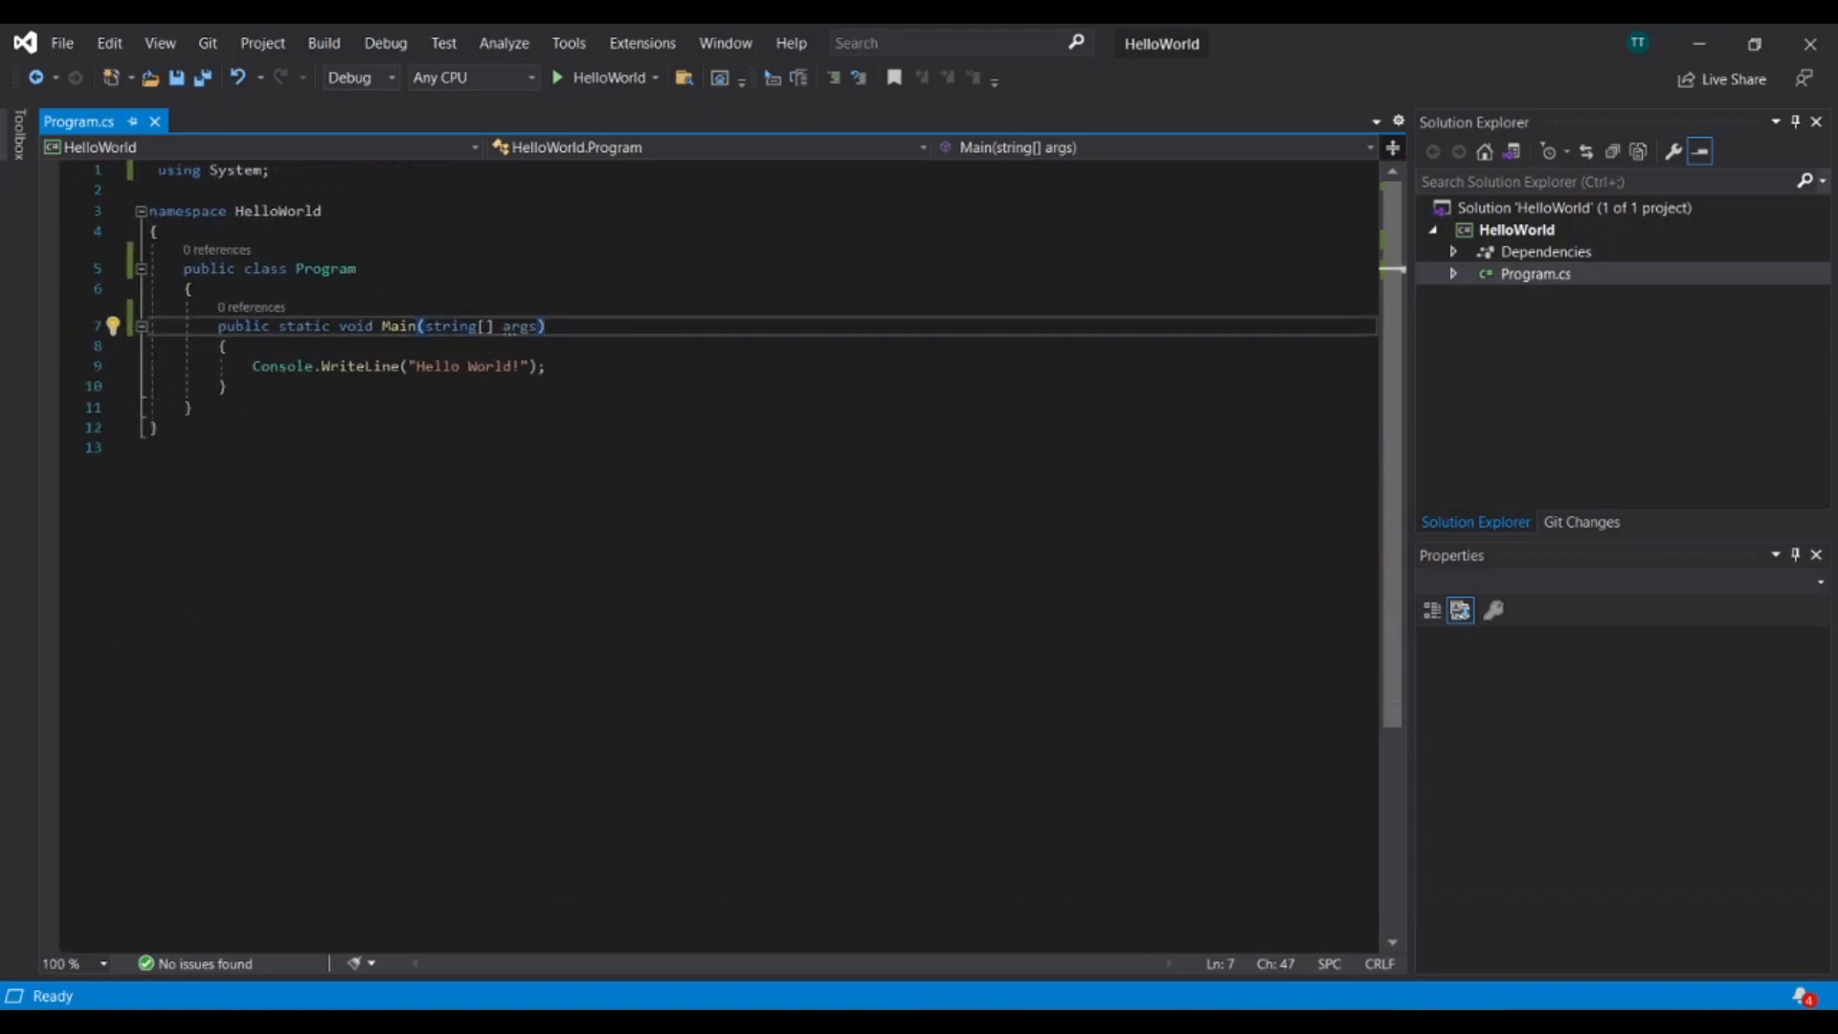
scroll(708, 555, up, 2)
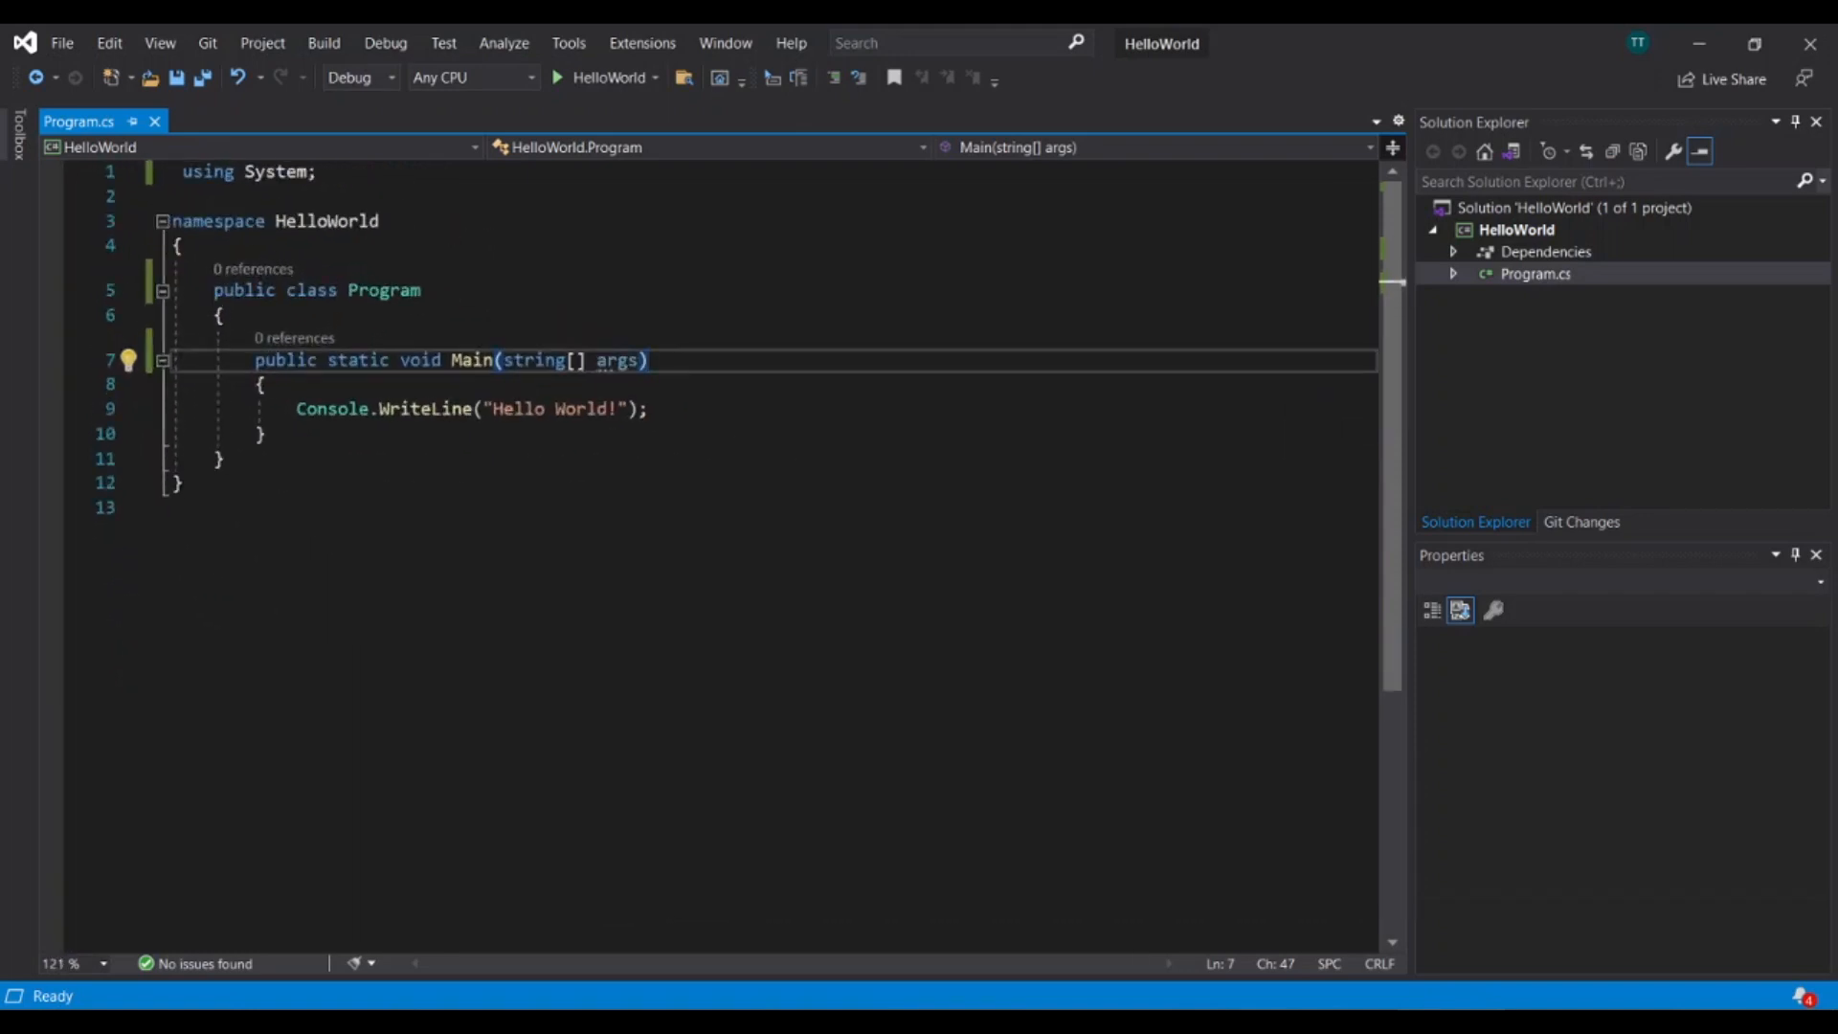
scroll(708, 555, up, 2)
click(312, 432)
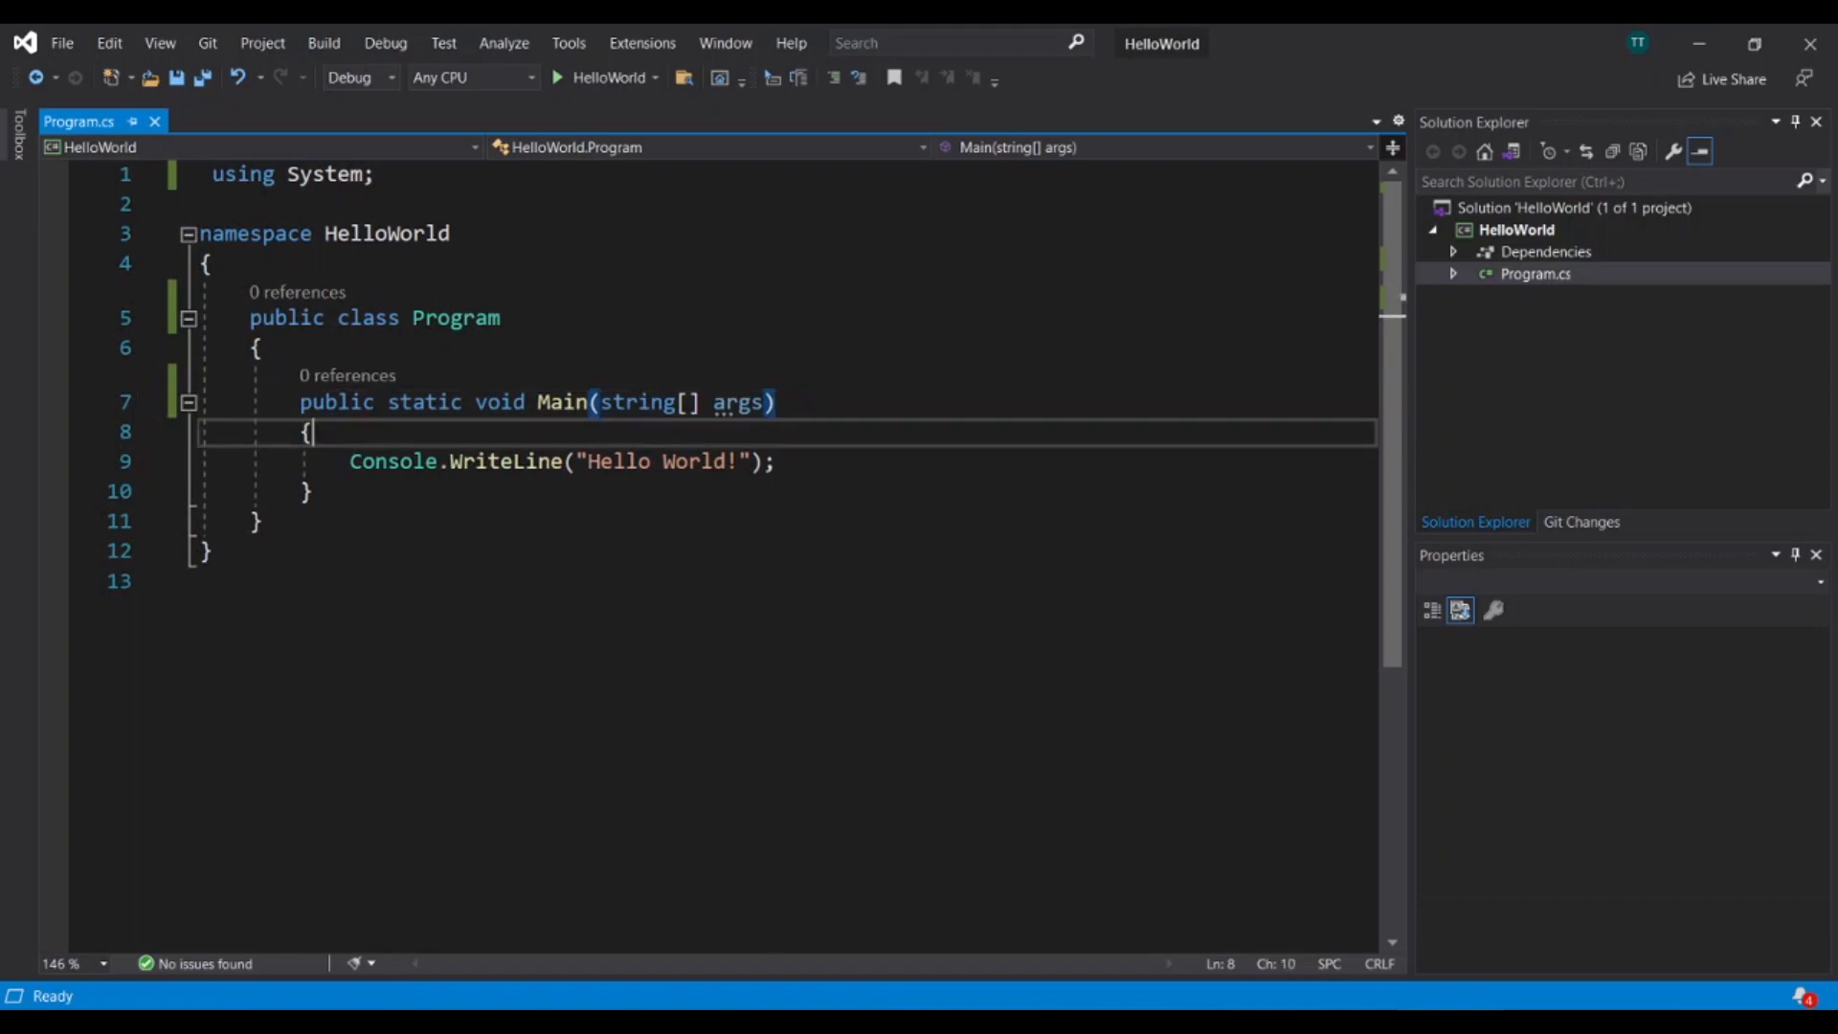